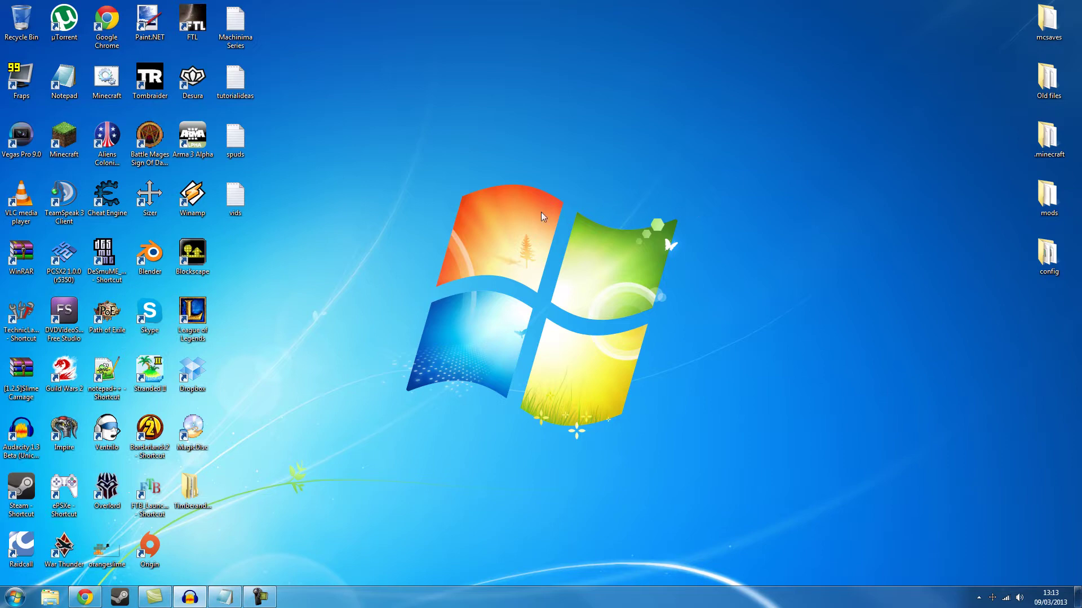
Log in through the Minecraft launcher to update the game, and close it once the main menu has loaded.
double_click(60, 148)
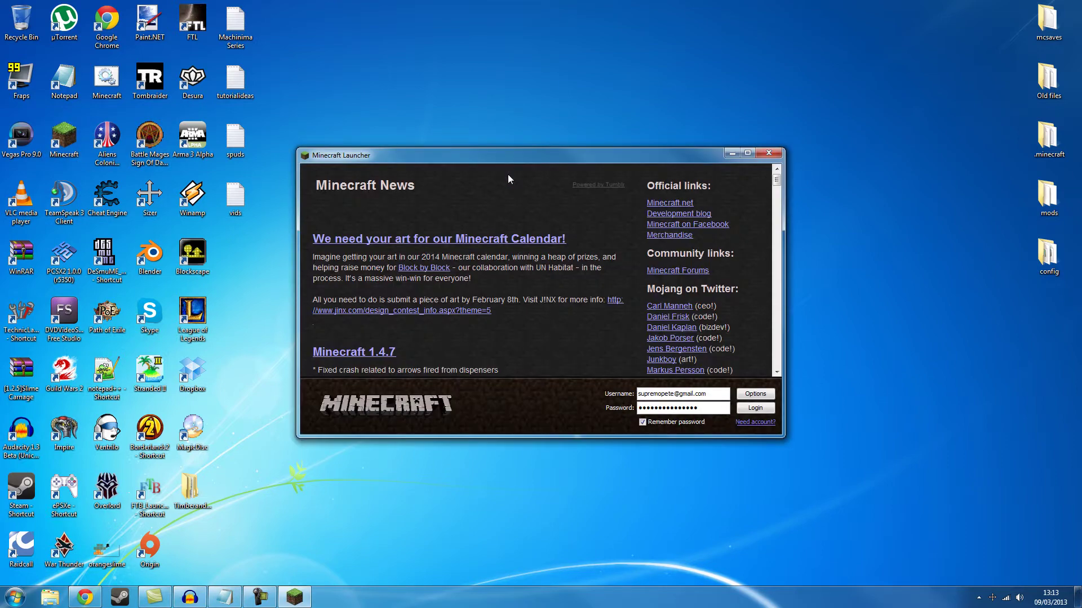
left_click(752, 394)
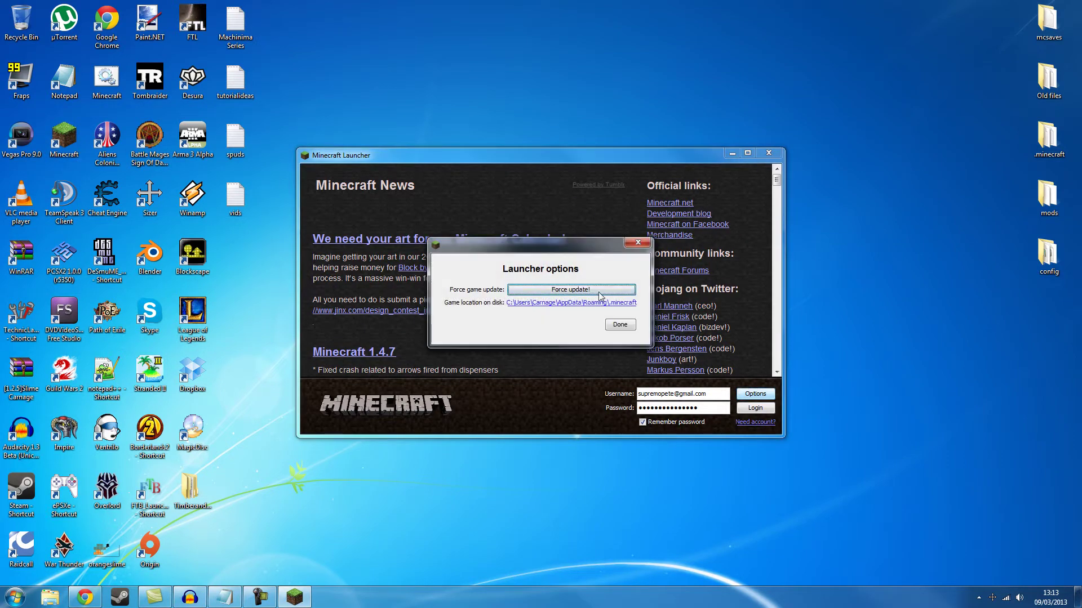
left_click(620, 325)
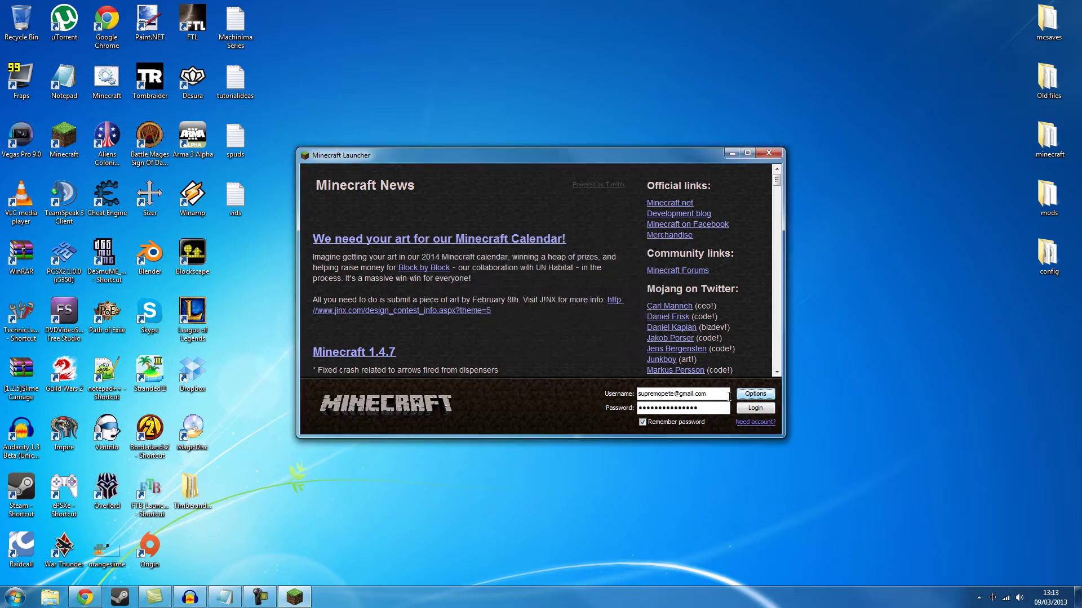
left_click(751, 409)
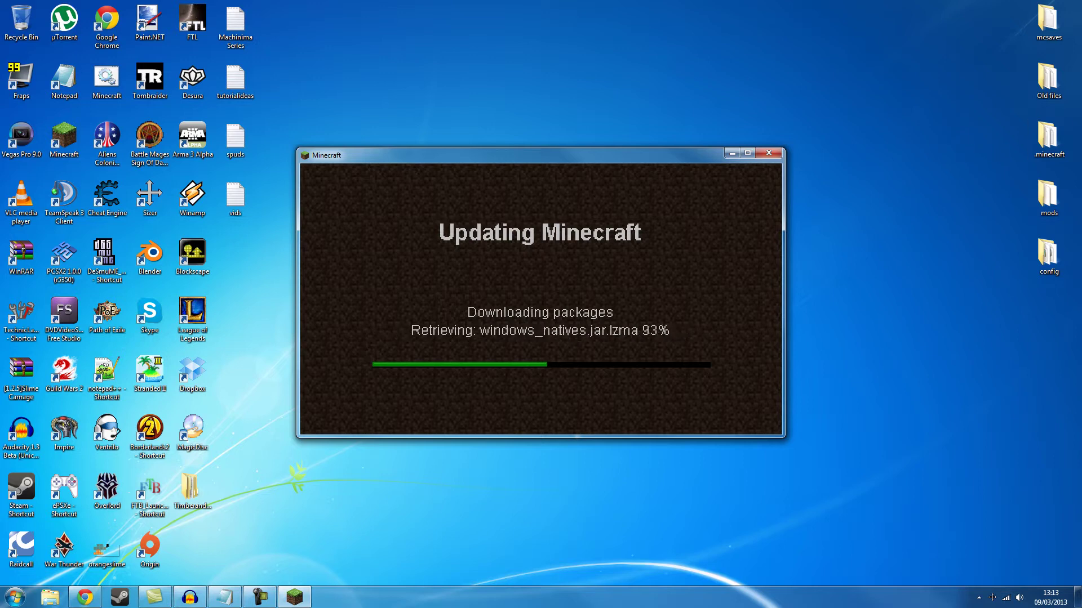
left_click_drag(1081, 5, 907, 11)
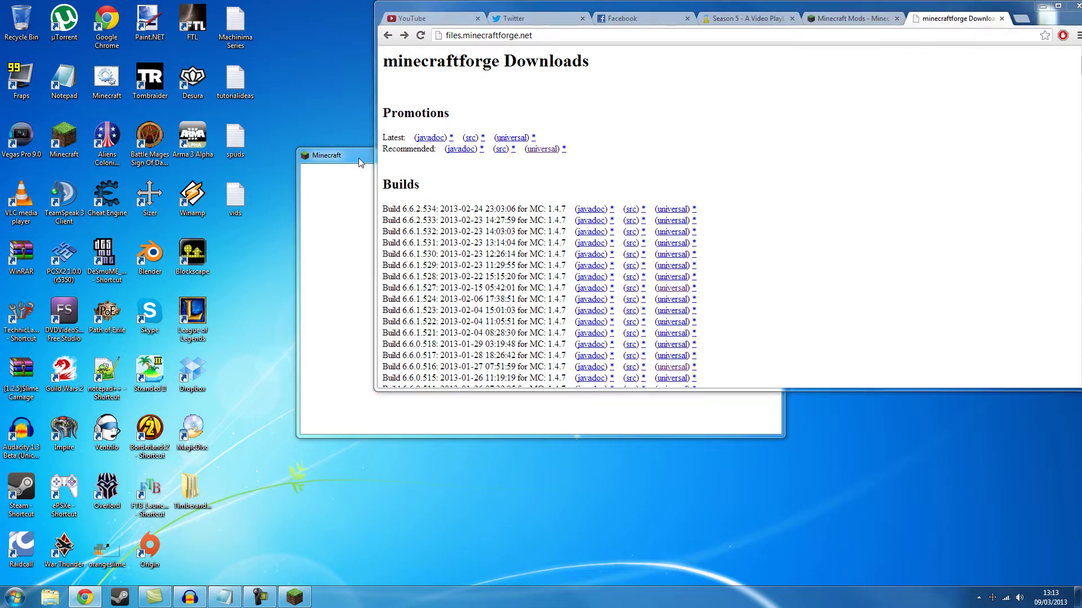
left_click(358, 157)
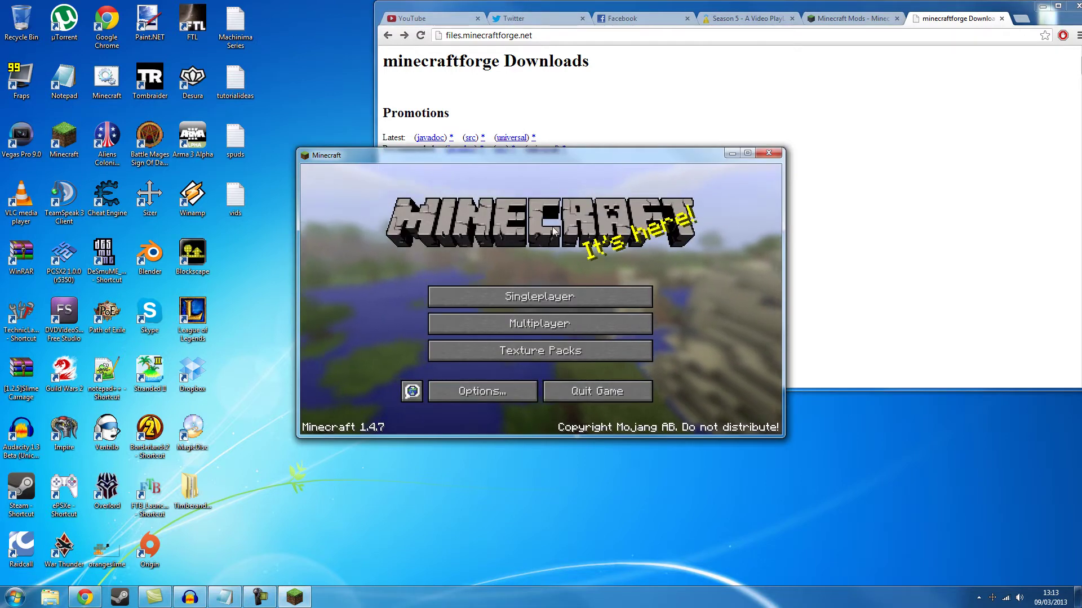
left_click(769, 153)
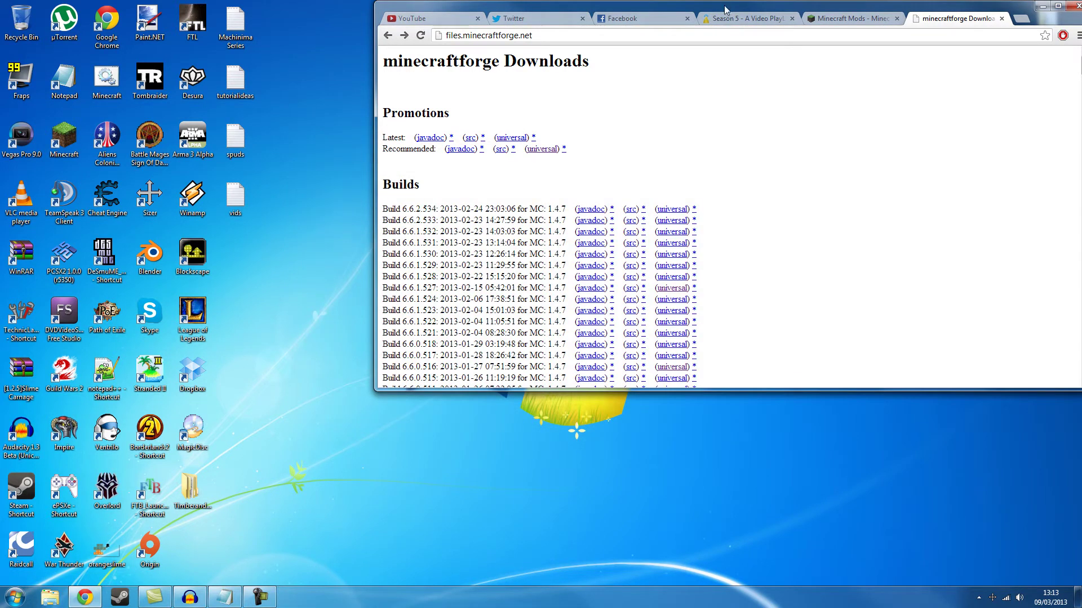
Download the recommended universal Minecraft Forge build from files.minecraftforge.net, skipping the ad, and place the zip on the desktop.
left_click_drag(725, 10, 567, 21)
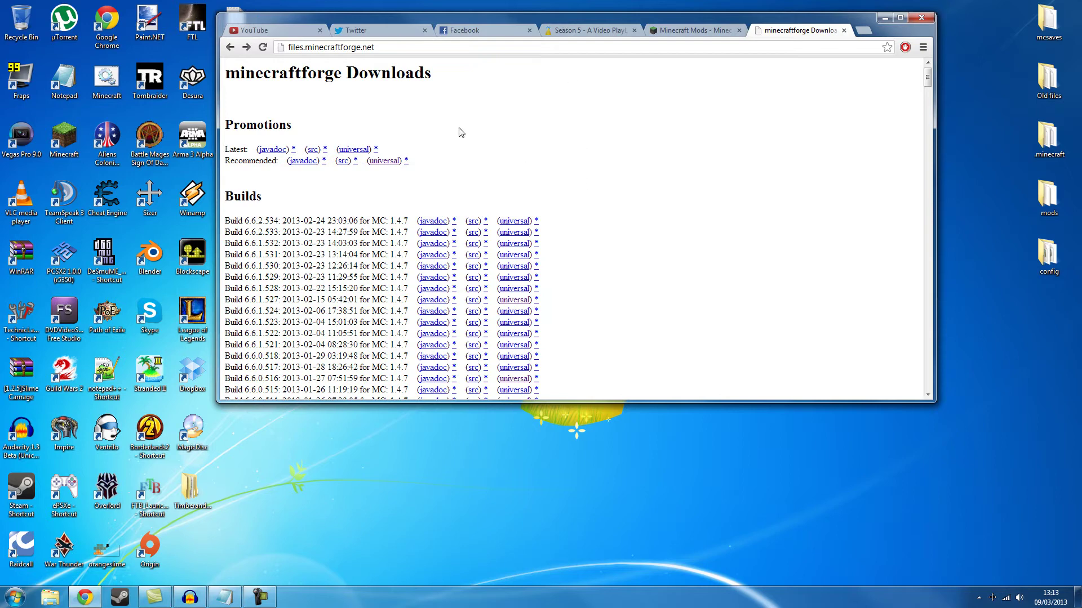
left_click_drag(289, 48, 380, 48)
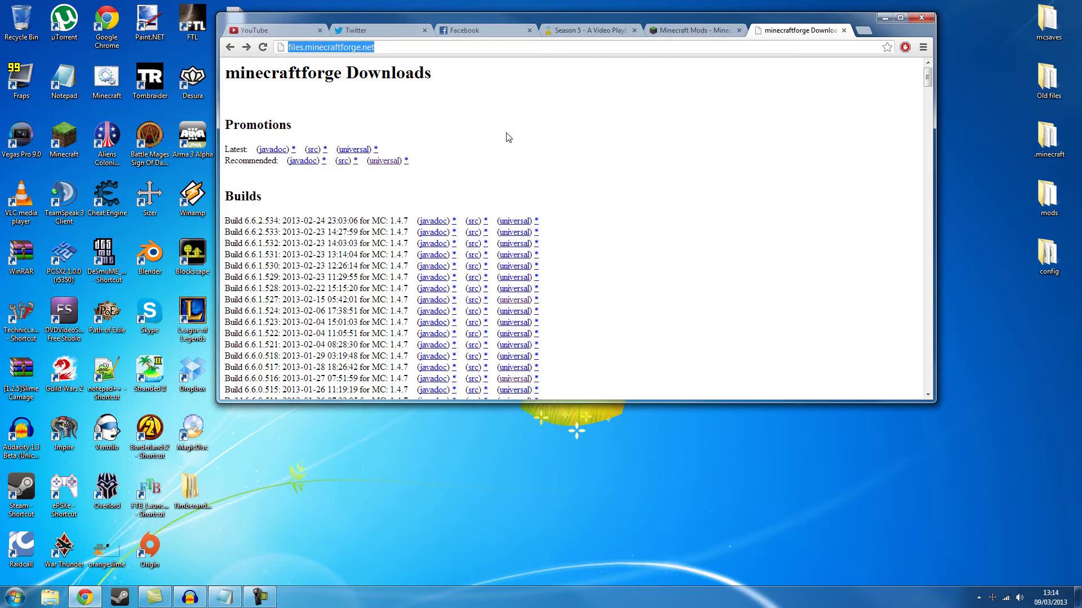
left_click(508, 137)
scroll(572, 189, "down", 15)
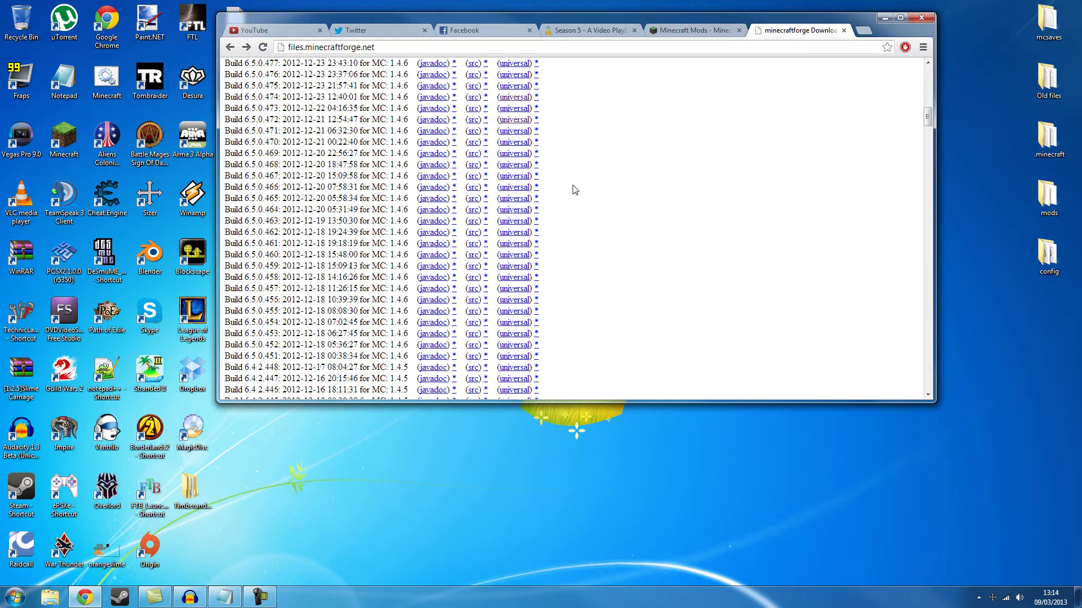
left_click_drag(927, 119, 937, 57)
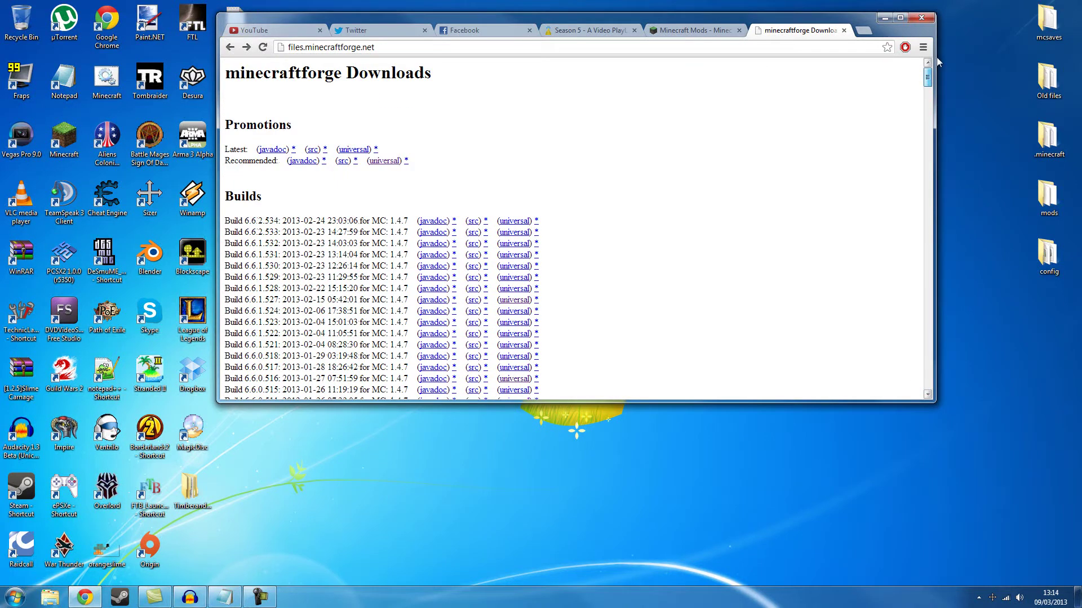
left_click(385, 163)
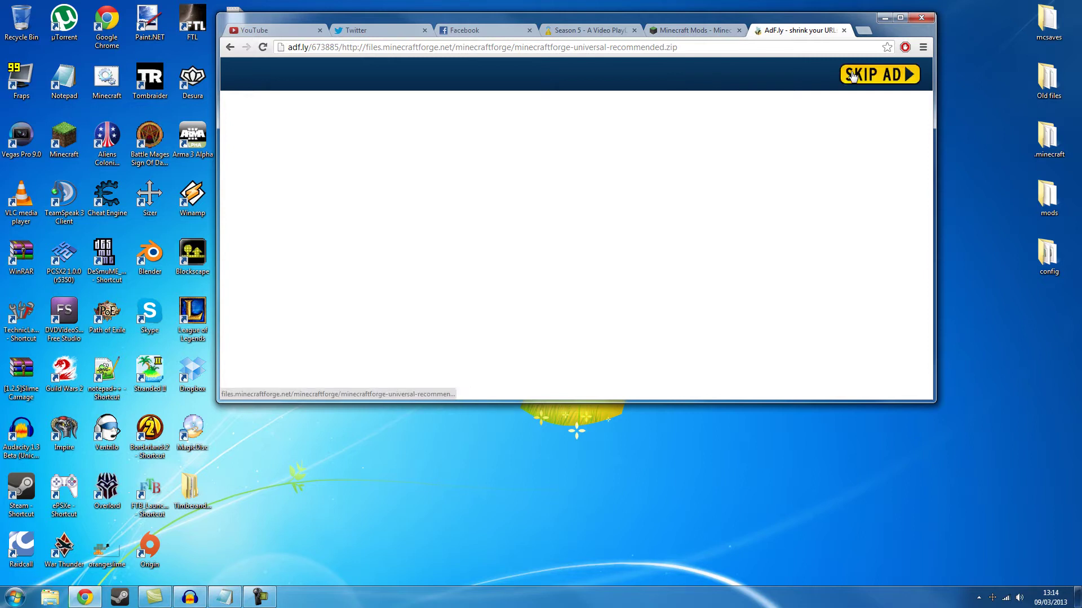
left_click(855, 76)
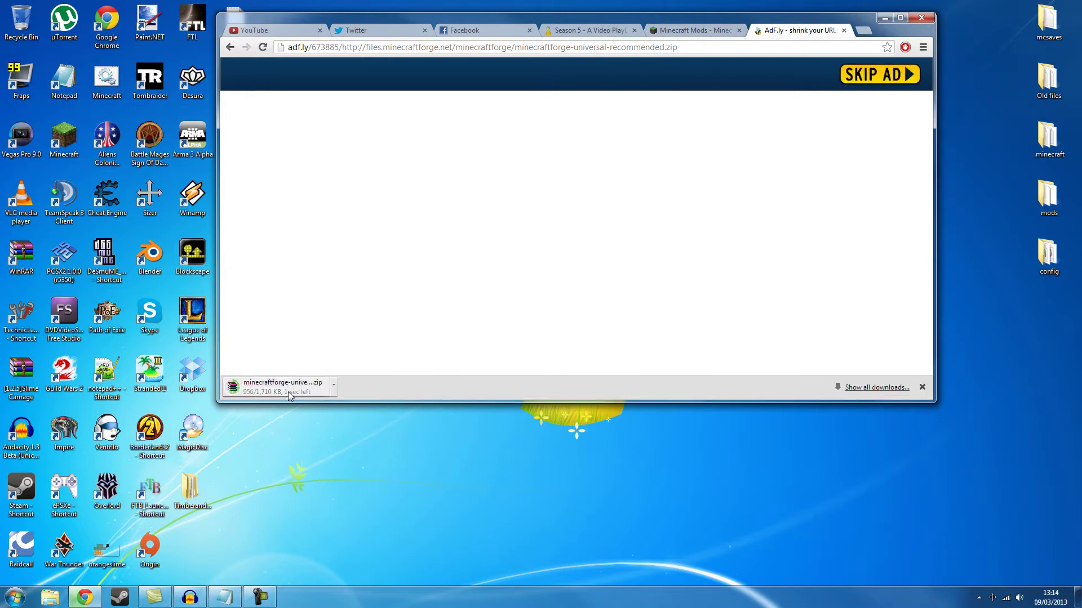
left_click_drag(289, 394, 965, 169)
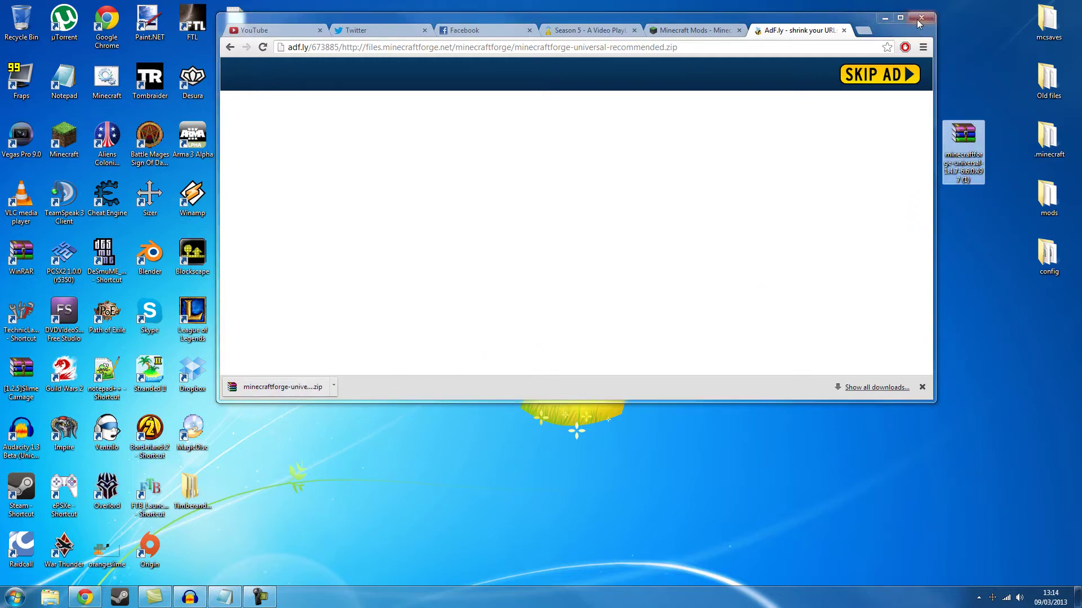
left_click(885, 19)
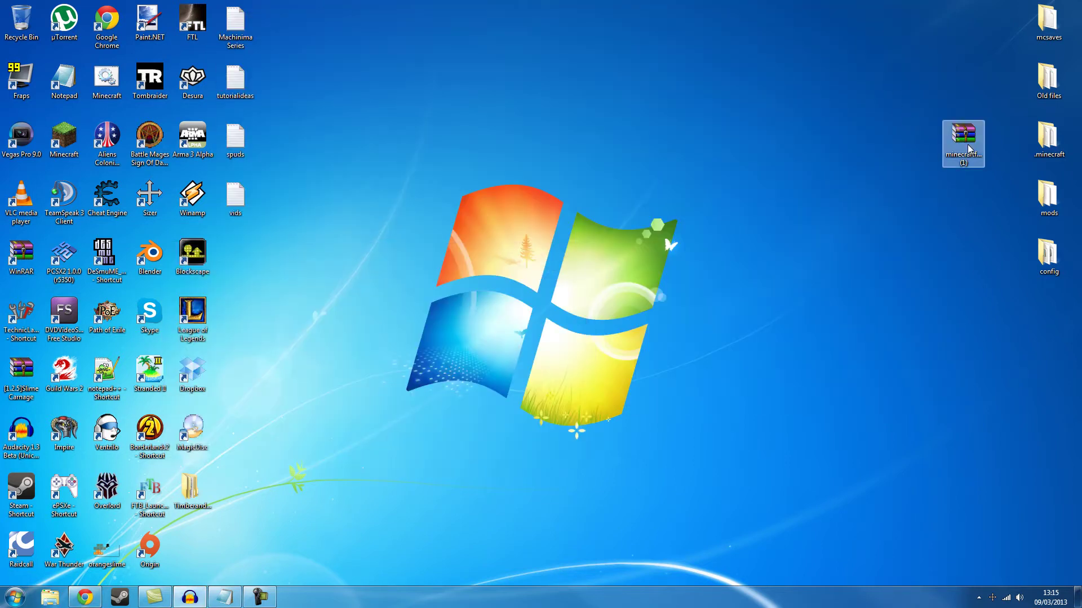
Examine the contents of the downloaded Forge zip, close the archive and set the file aside on the desktop.
left_click_drag(962, 139, 367, 81)
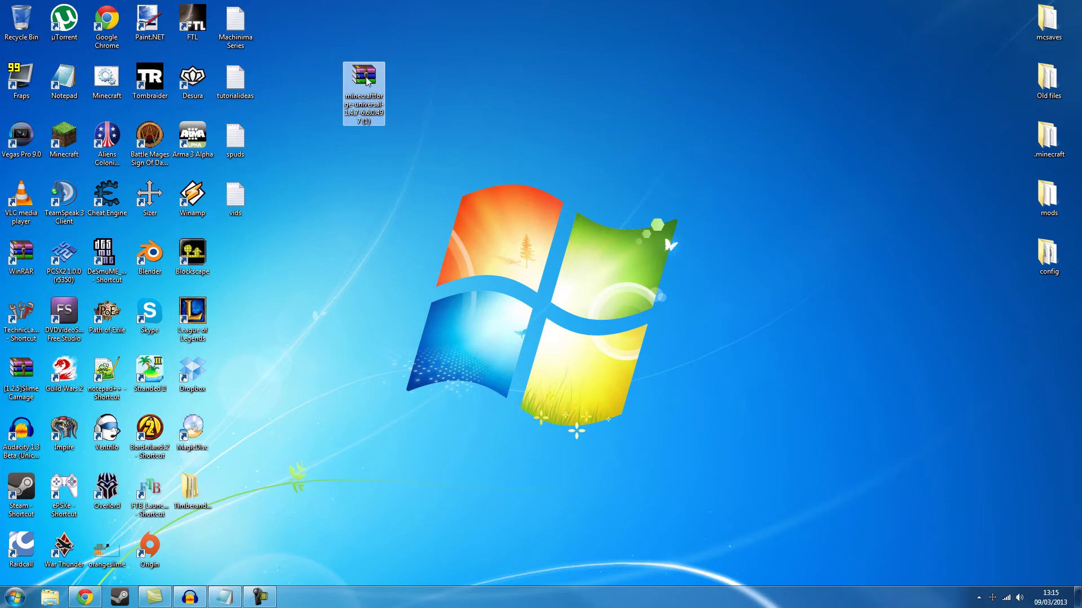
double_click(367, 80)
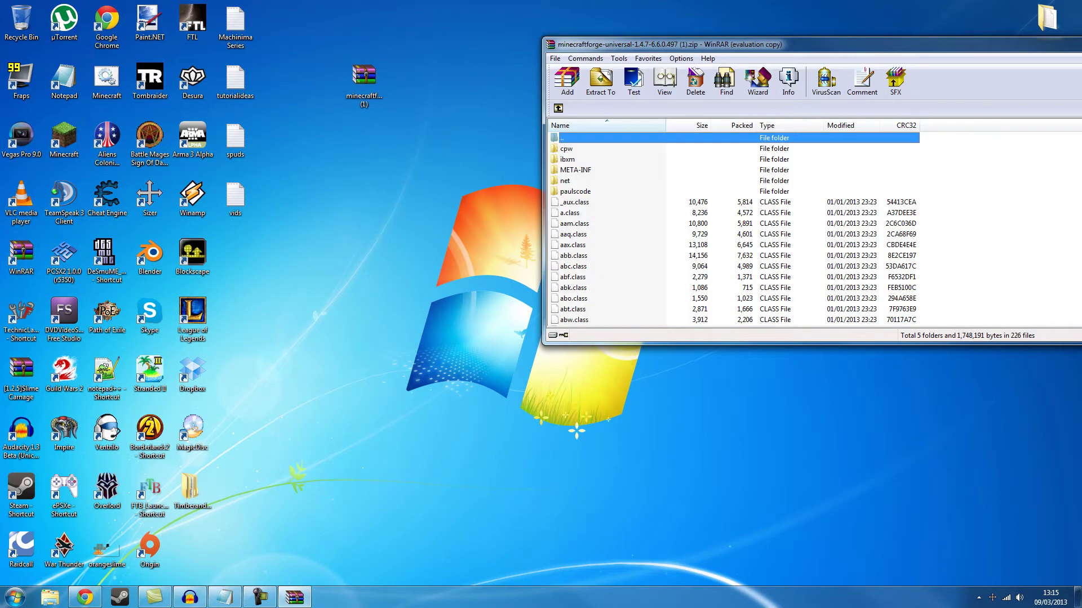
key("Escape")
key("Escape")
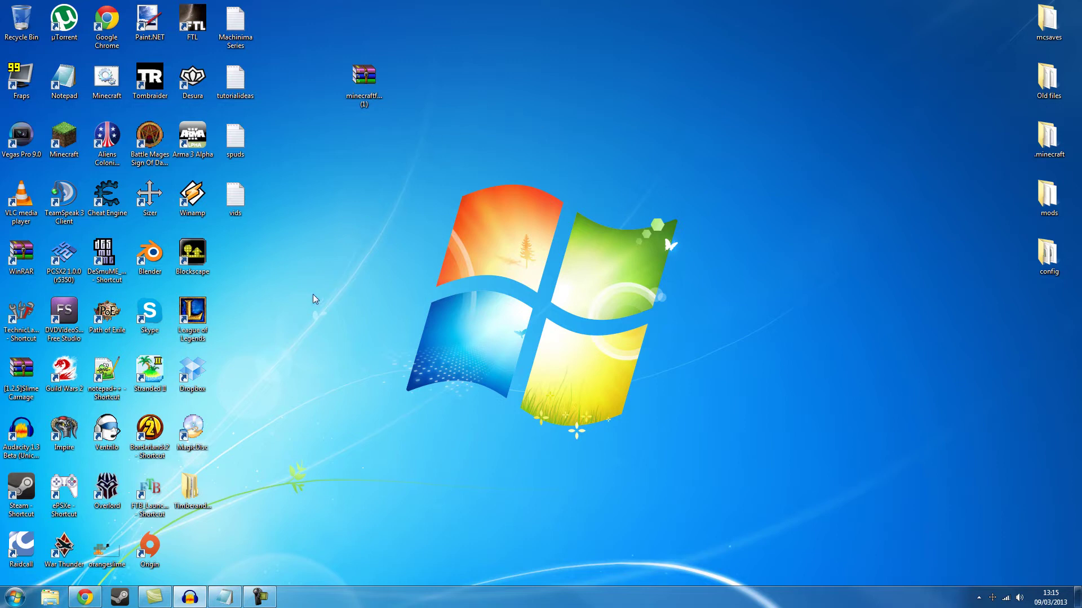
left_click_drag(370, 99, 929, 49)
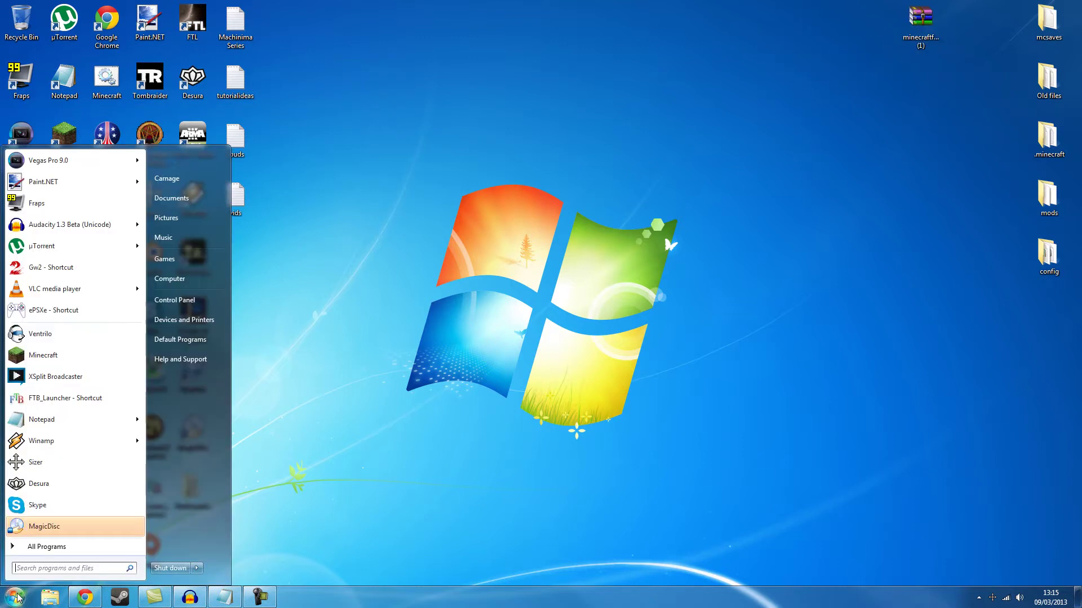
Go to the %appdata% location and open the bin folder inside .minecraft.
left_click(13, 595)
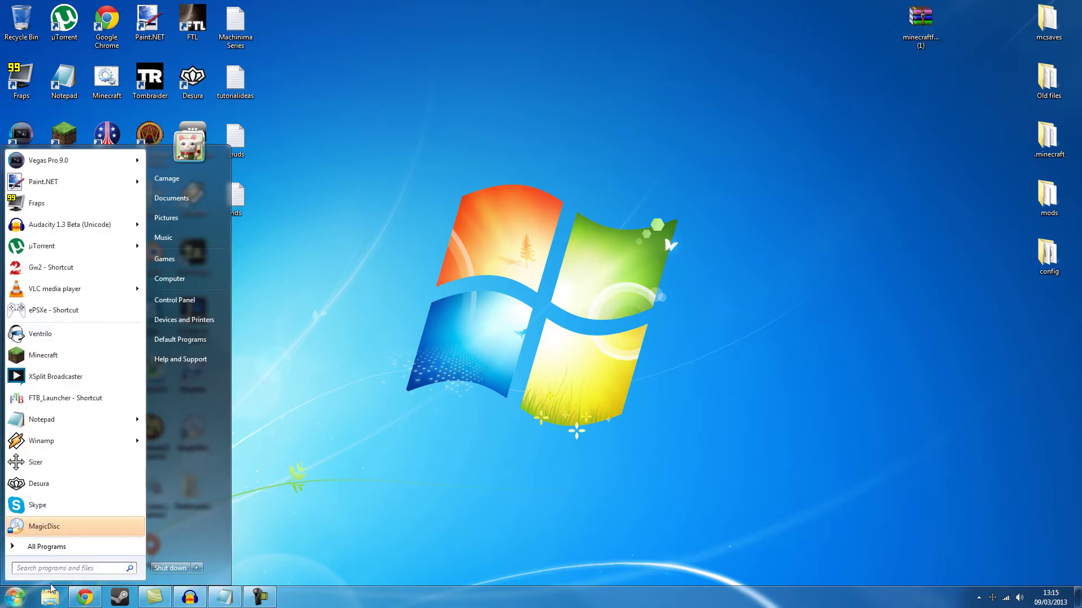
left_click(101, 569)
type("%appdat")
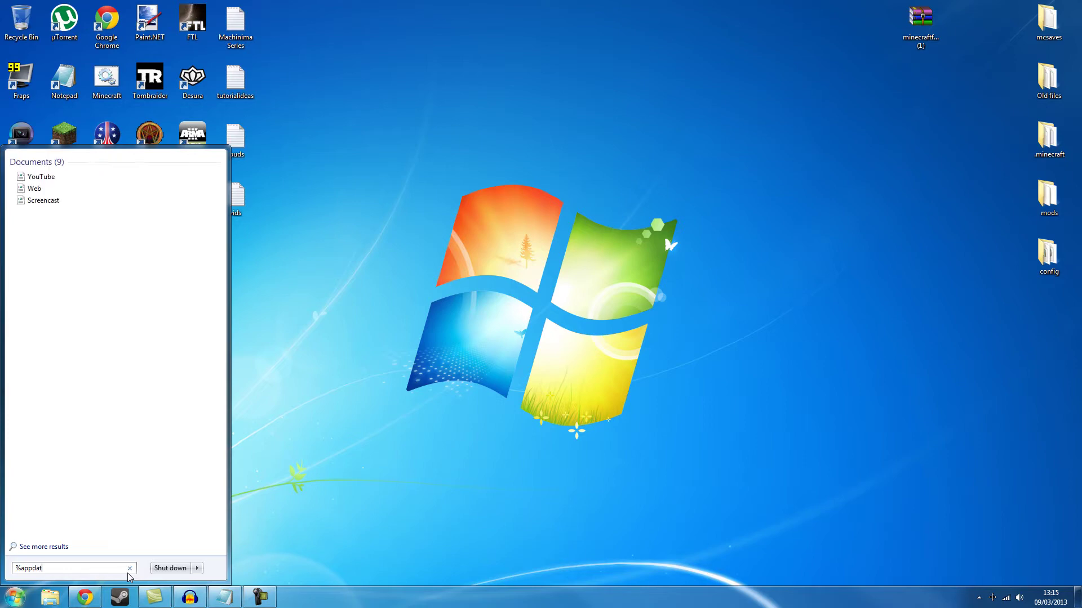
type("a%")
key("Return")
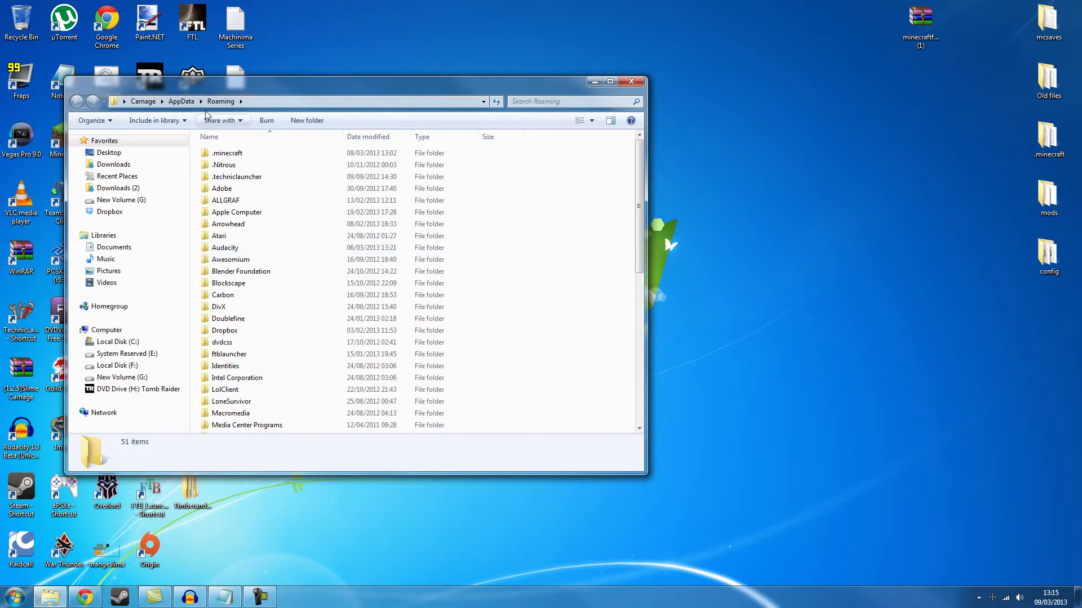
left_click_drag(402, 88, 627, 106)
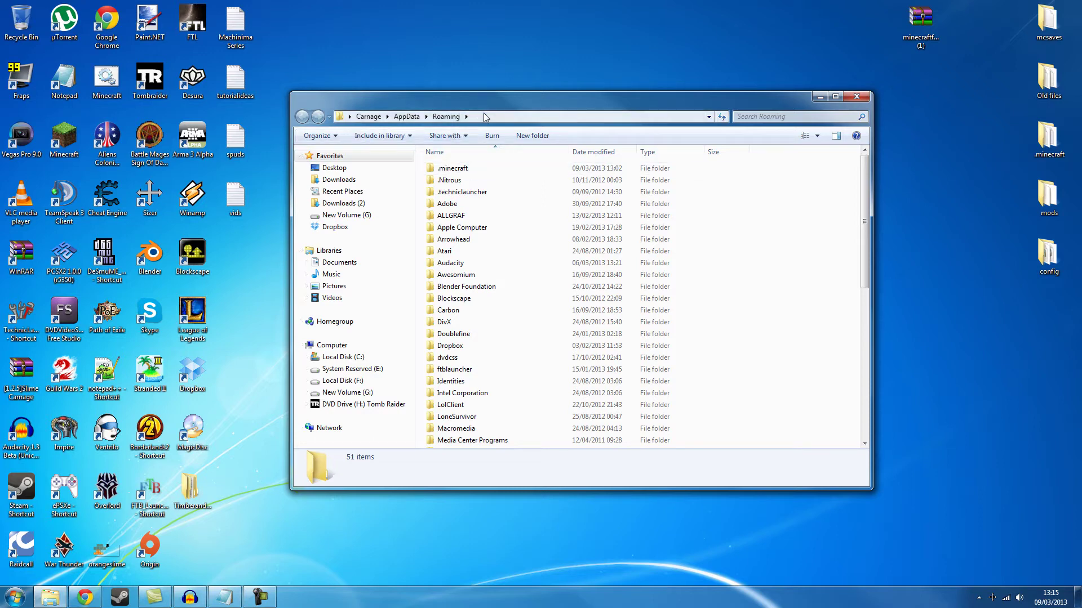
left_click(454, 169)
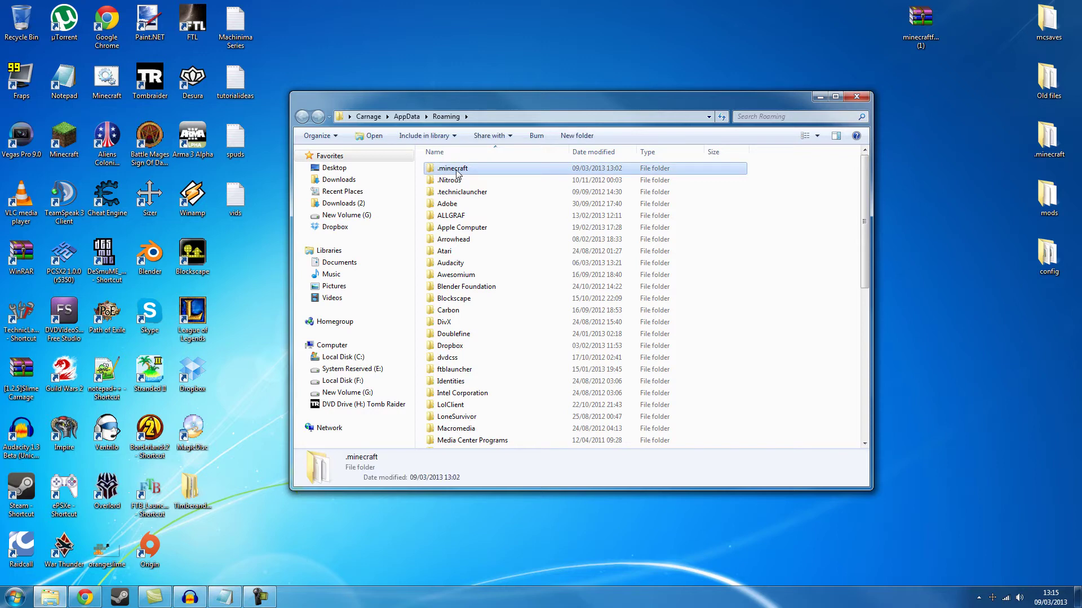
double_click(457, 170)
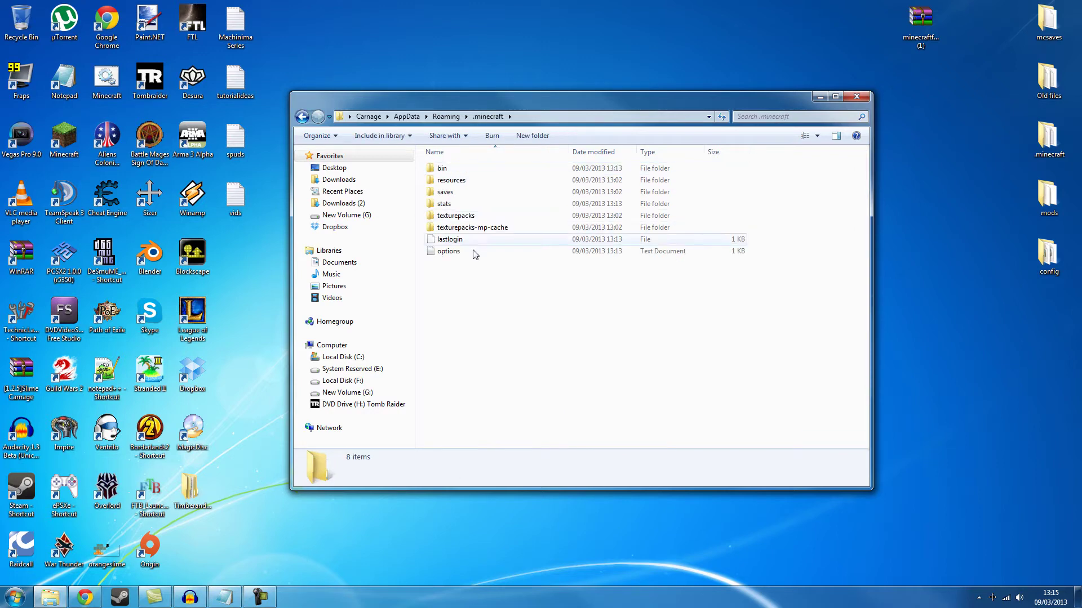
double_click(442, 170)
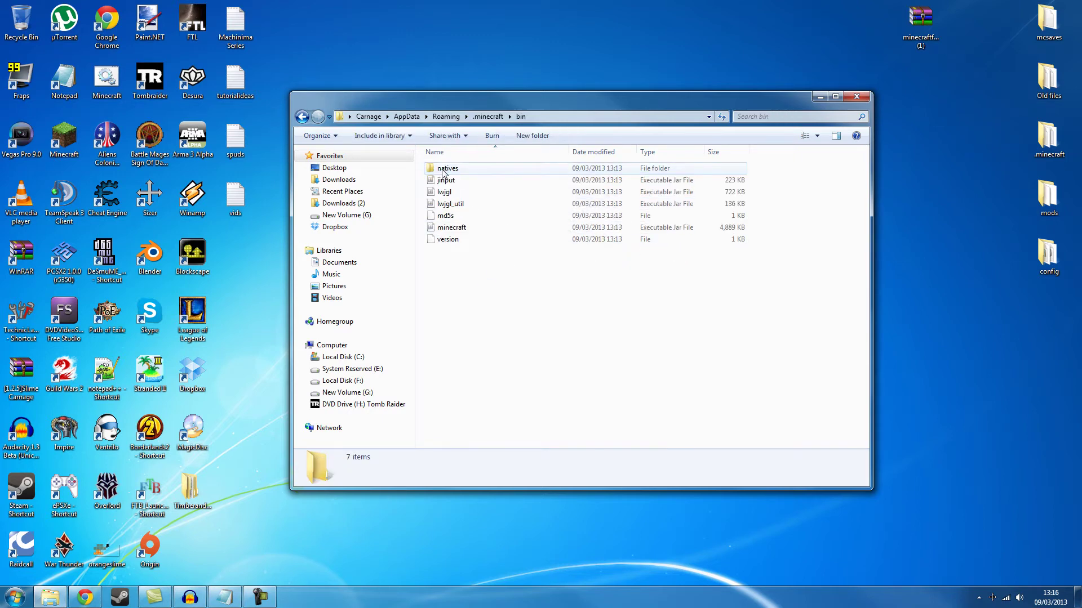
Open the minecraft jar file with WinRAR archiver and move its window clear of the desktop Forge zip.
left_click(472, 229)
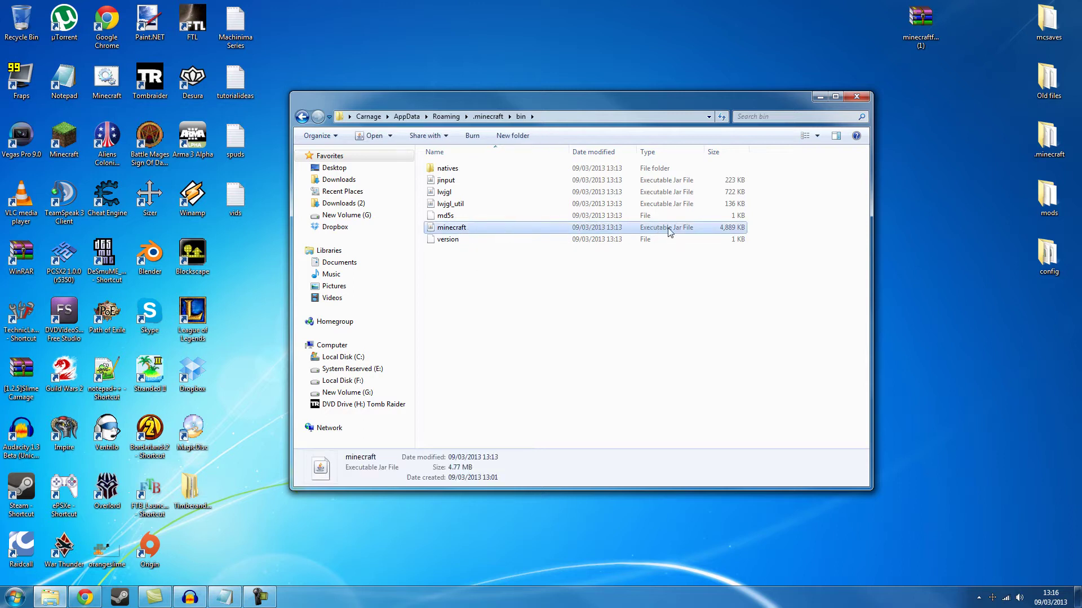
right_click(452, 231)
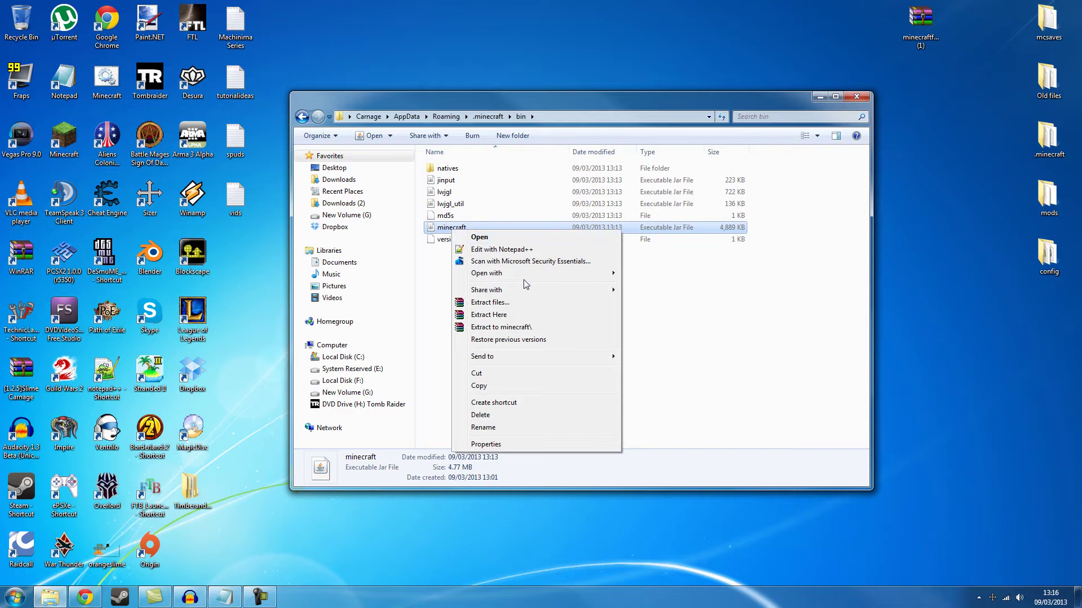
mouse_move(523, 276)
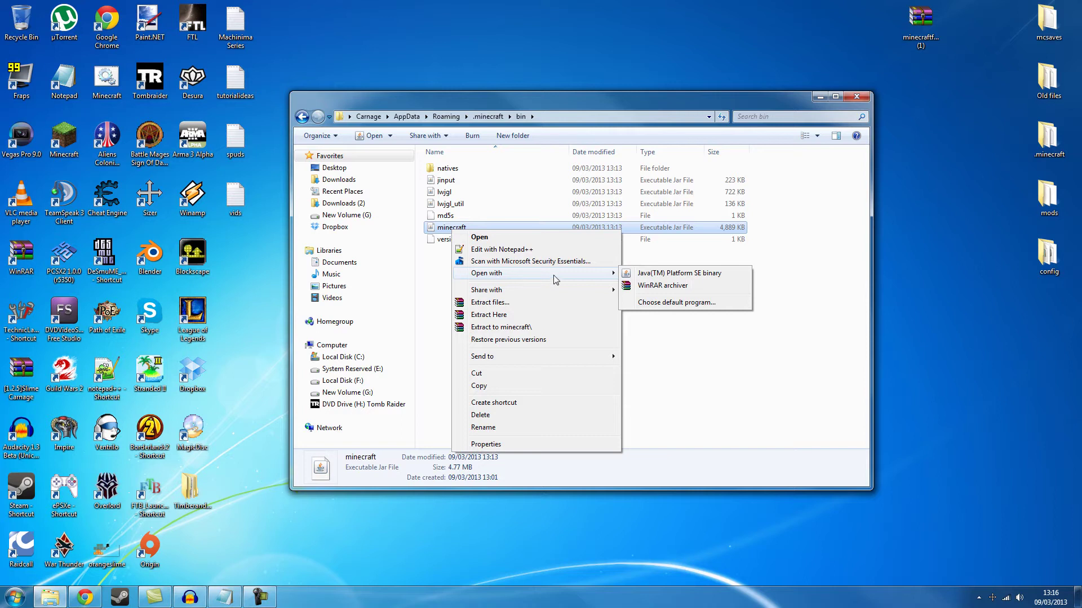
left_click(655, 286)
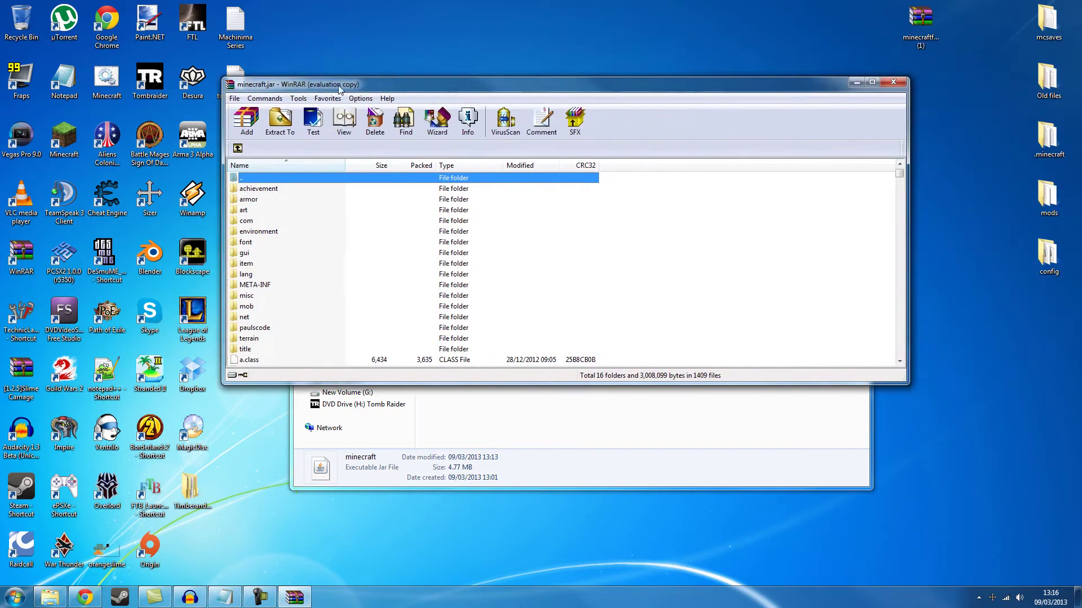
left_click(586, 225)
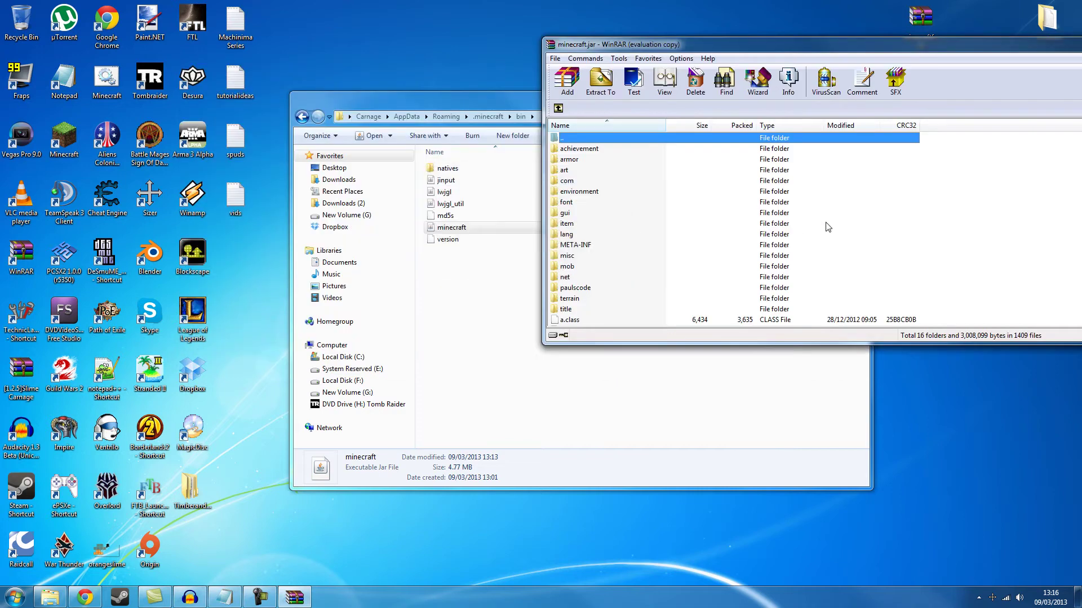
left_click_drag(786, 39, 310, 151)
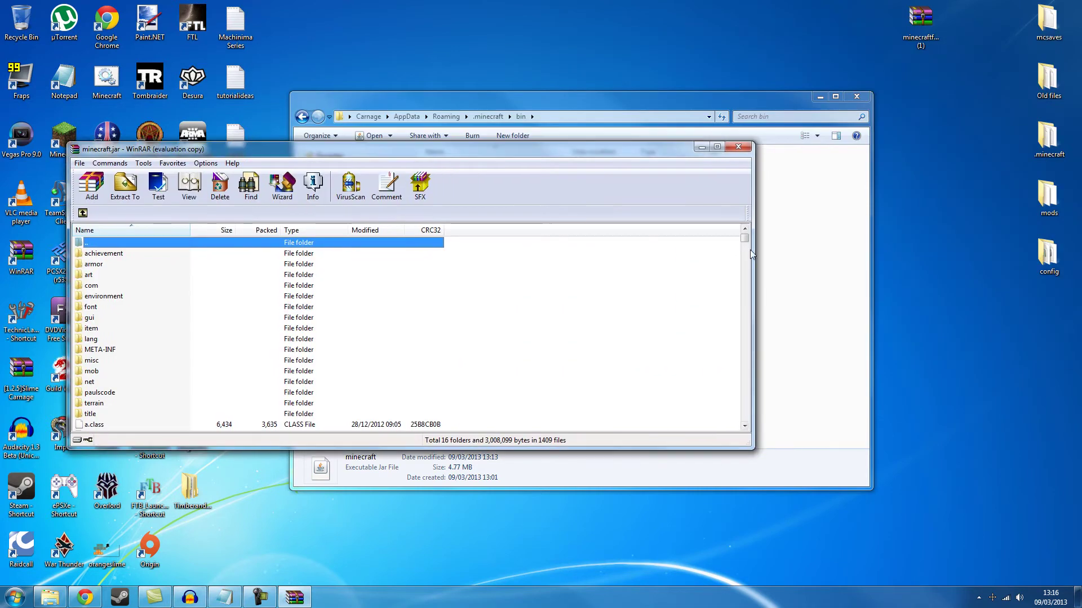
Delete the META-INF folder from minecraft.jar.
left_click(142, 354)
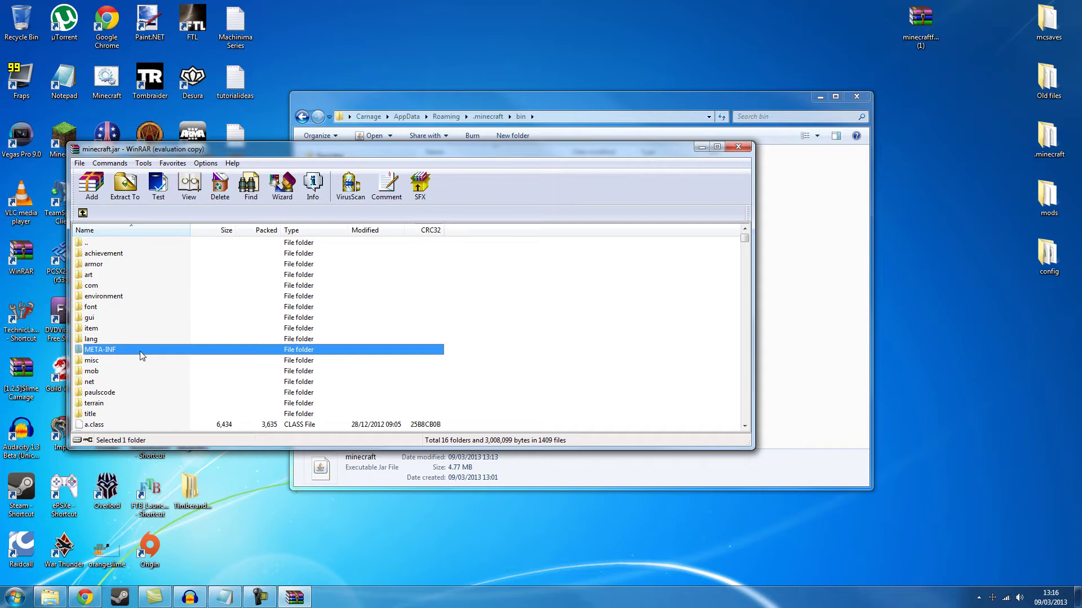
key("Delete")
key("Return")
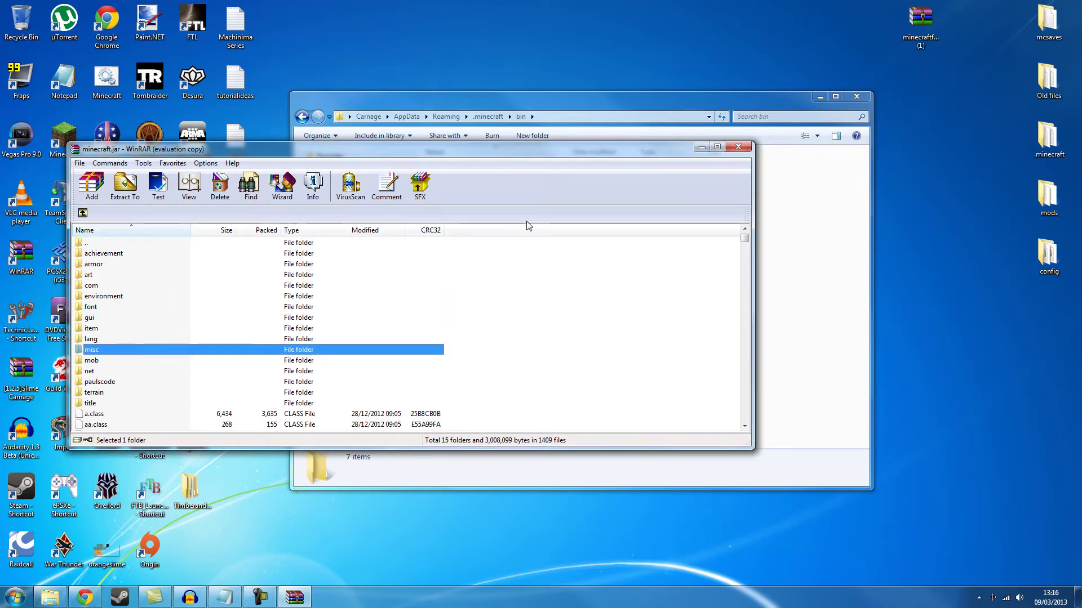
Open the Forge zip from the desktop, add all its contents to minecraft.jar with the default archive parameters, and close both archives.
double_click(918, 23)
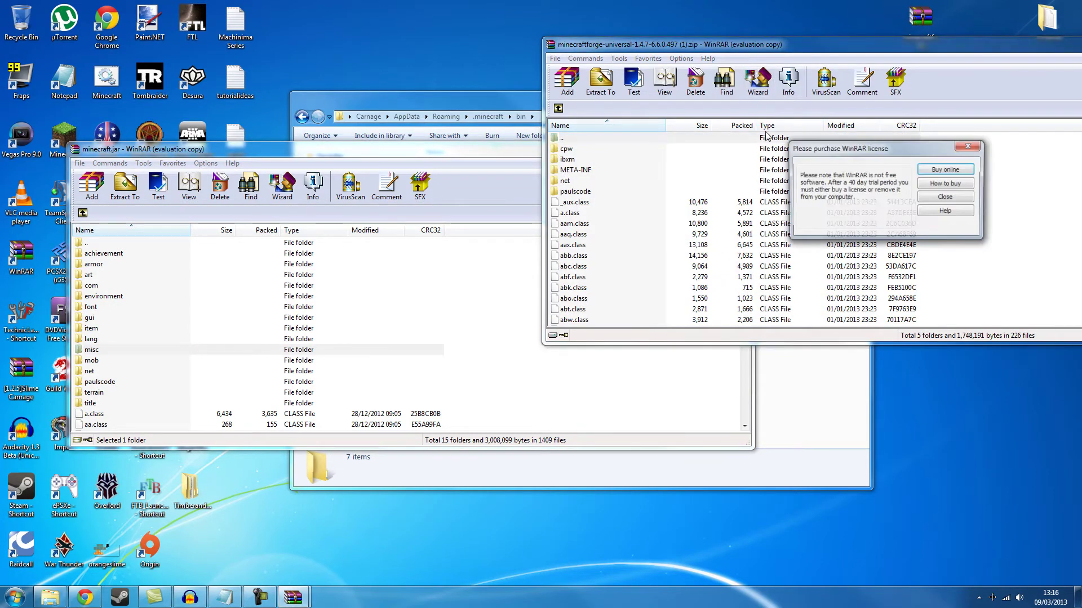
left_click(947, 198)
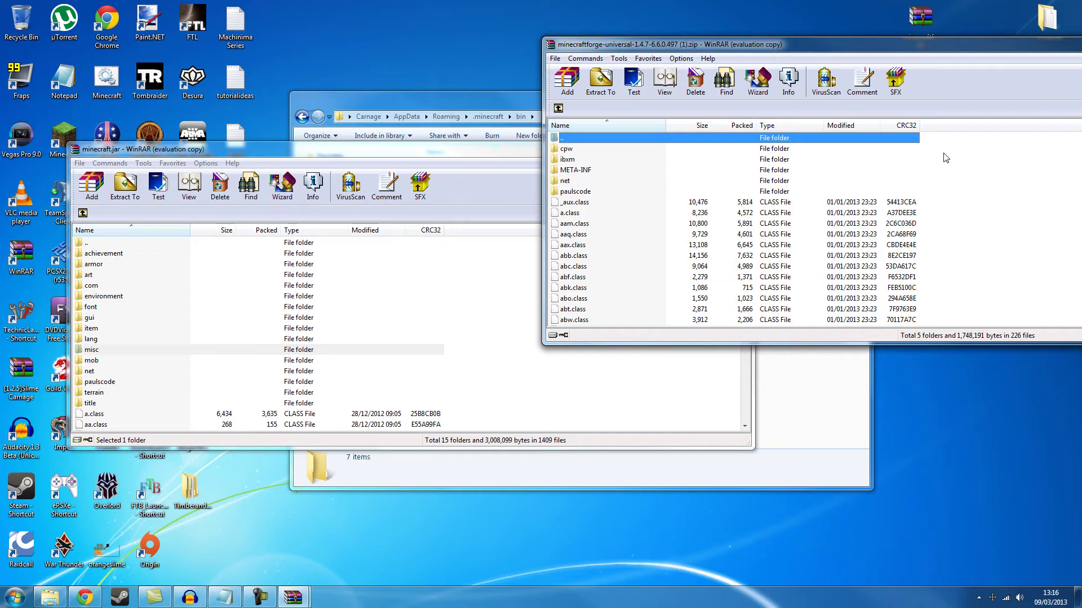
left_click(957, 160)
left_click_drag(972, 158, 737, 442)
left_click_drag(574, 224, 425, 342)
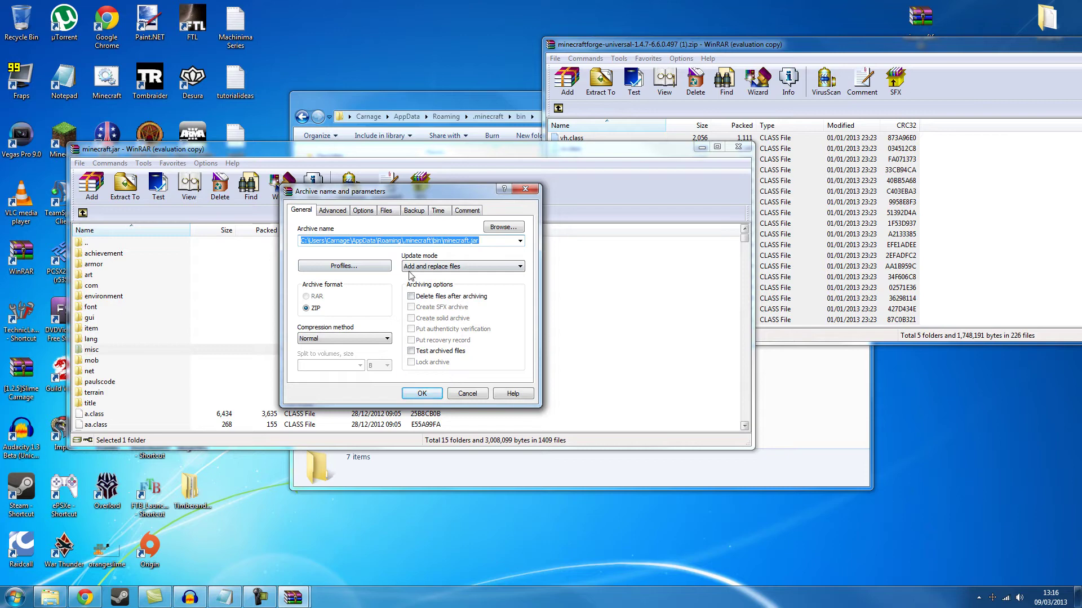
left_click(422, 393)
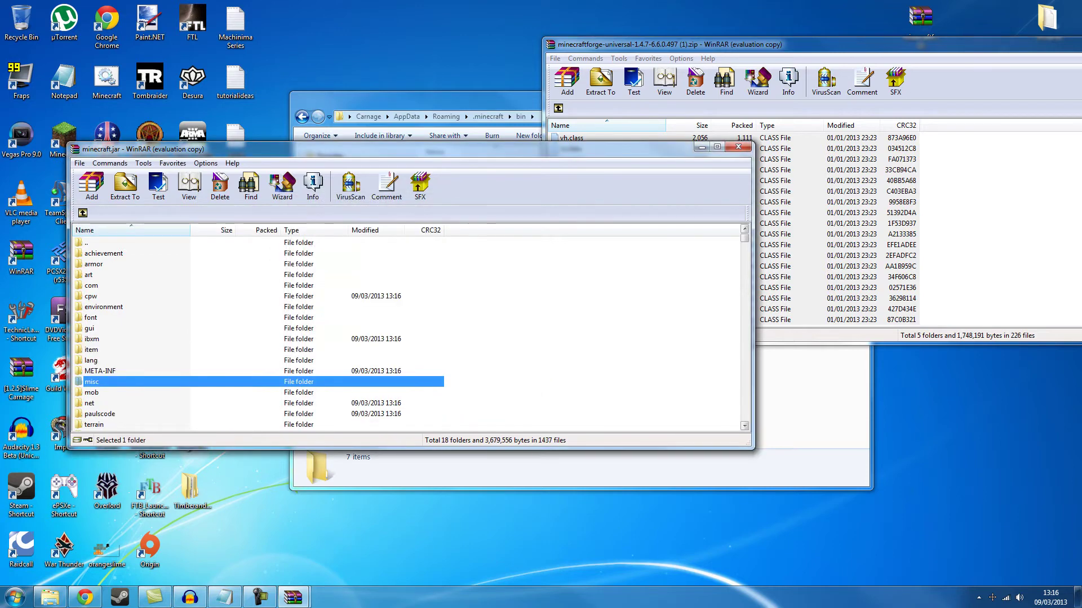
key("Escape")
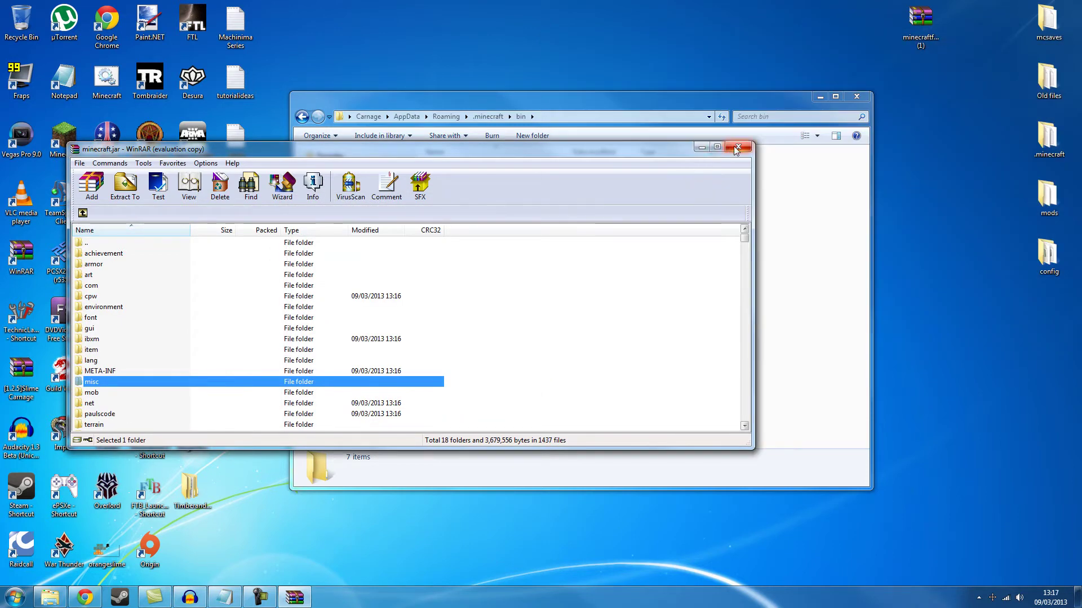
left_click(735, 149)
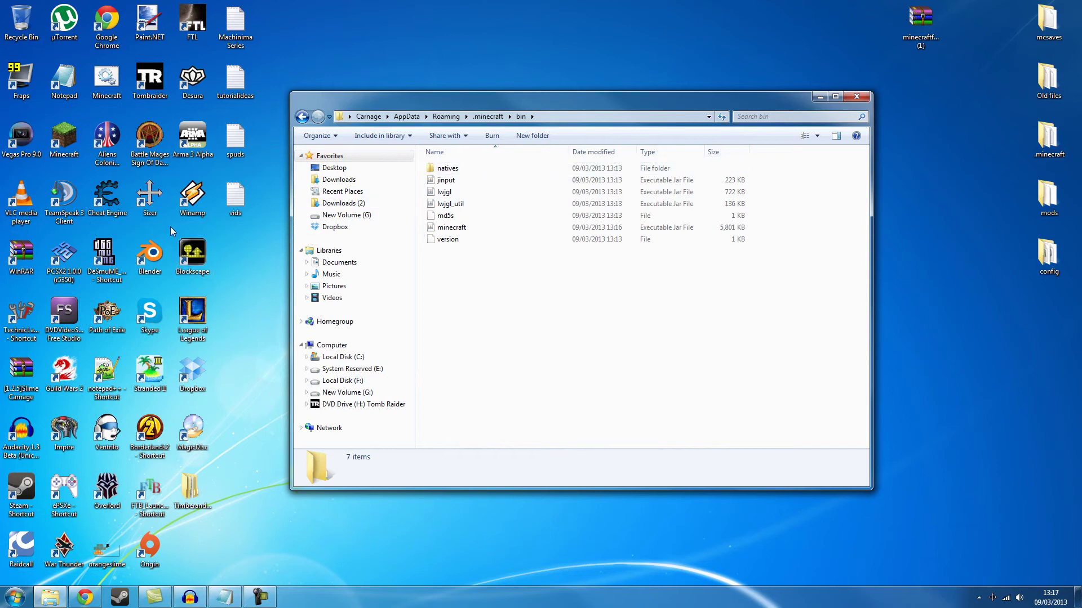
Launch Minecraft and log in with the saved account to load the Forge installation.
double_click(63, 148)
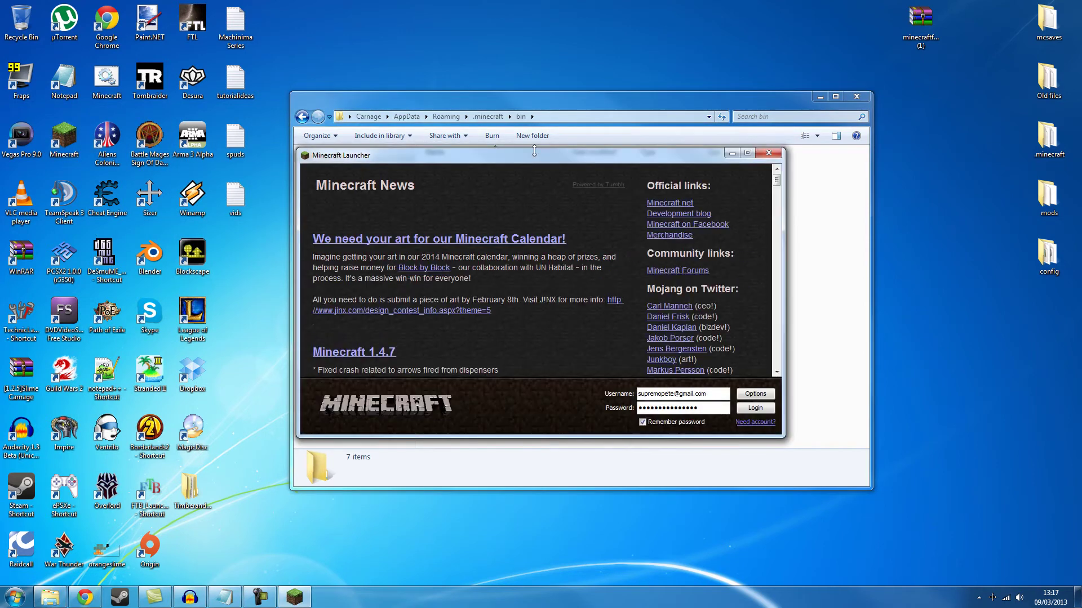
left_click(755, 408)
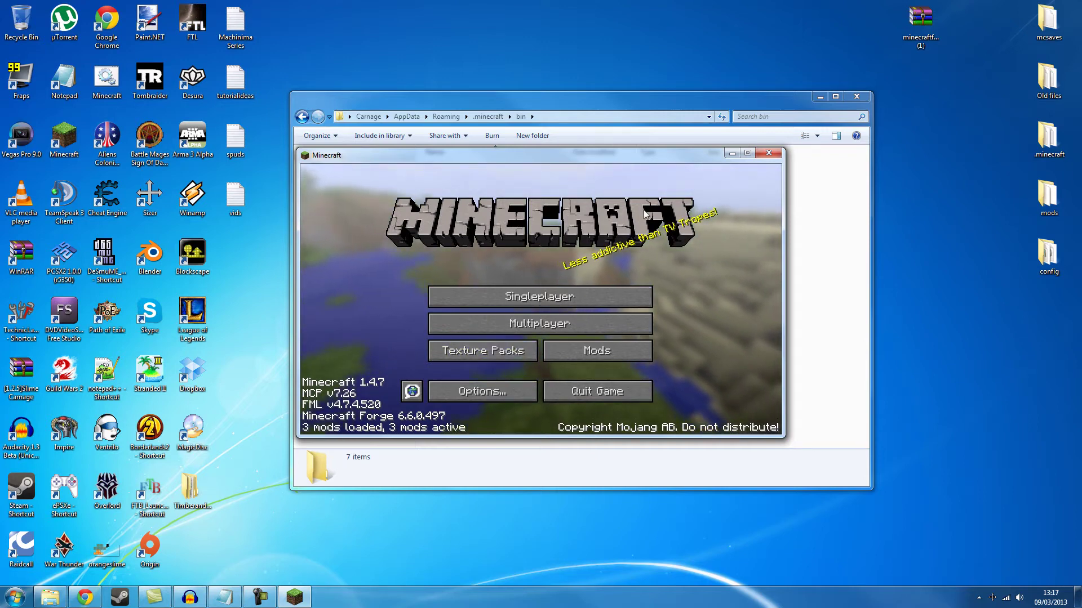
Move the Tale-of-Kingdoms-V2.0.0H zip from the Downloads folder to the desktop and close Minecraft.
left_click(60, 589)
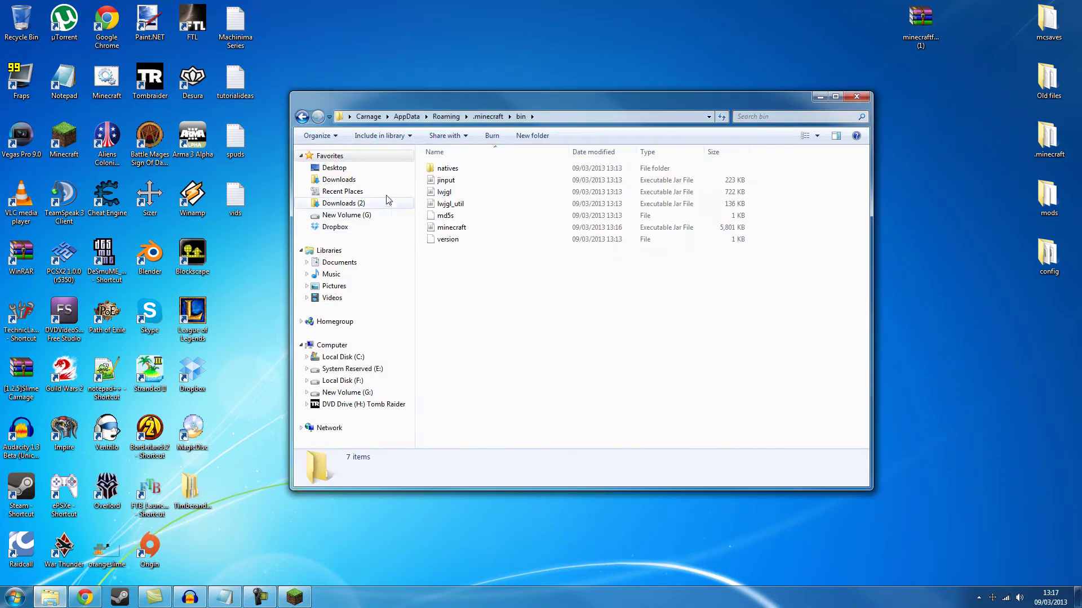
left_click(345, 180)
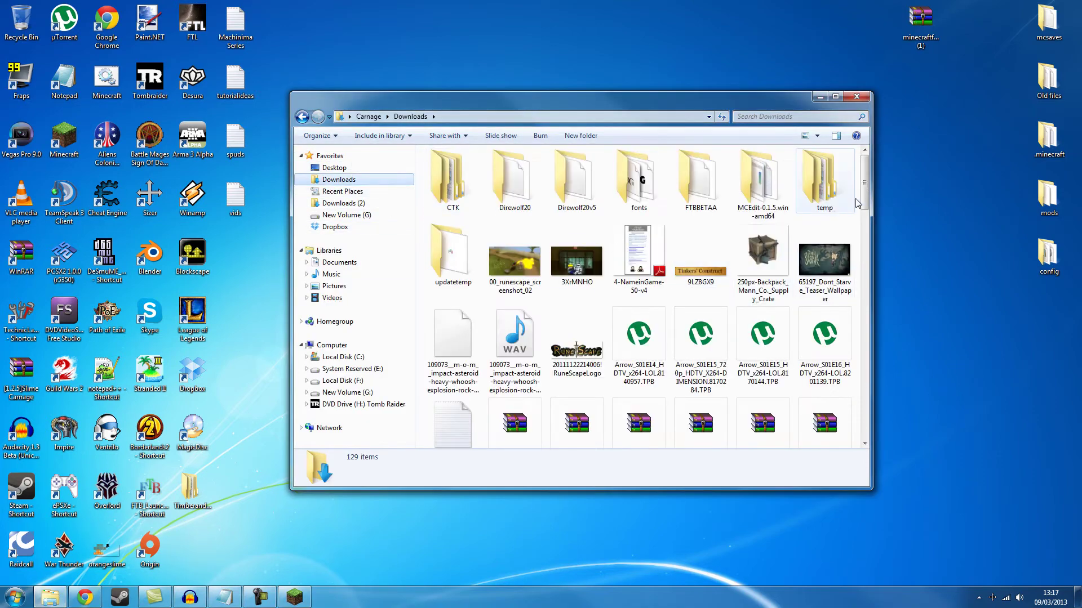
left_click_drag(864, 193, 858, 432)
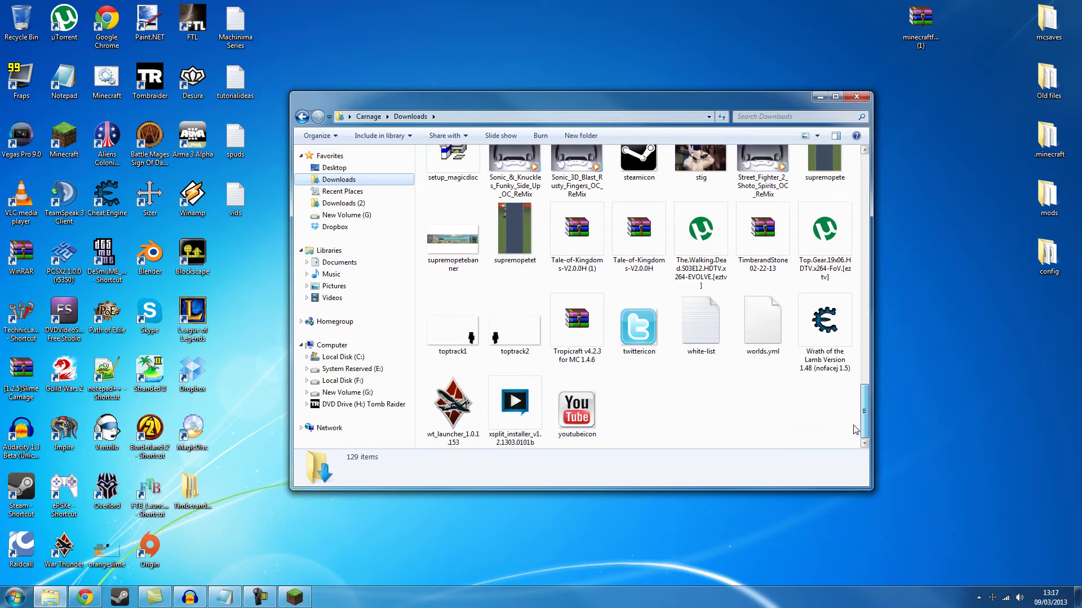
left_click_drag(638, 234, 921, 144)
left_click(819, 98)
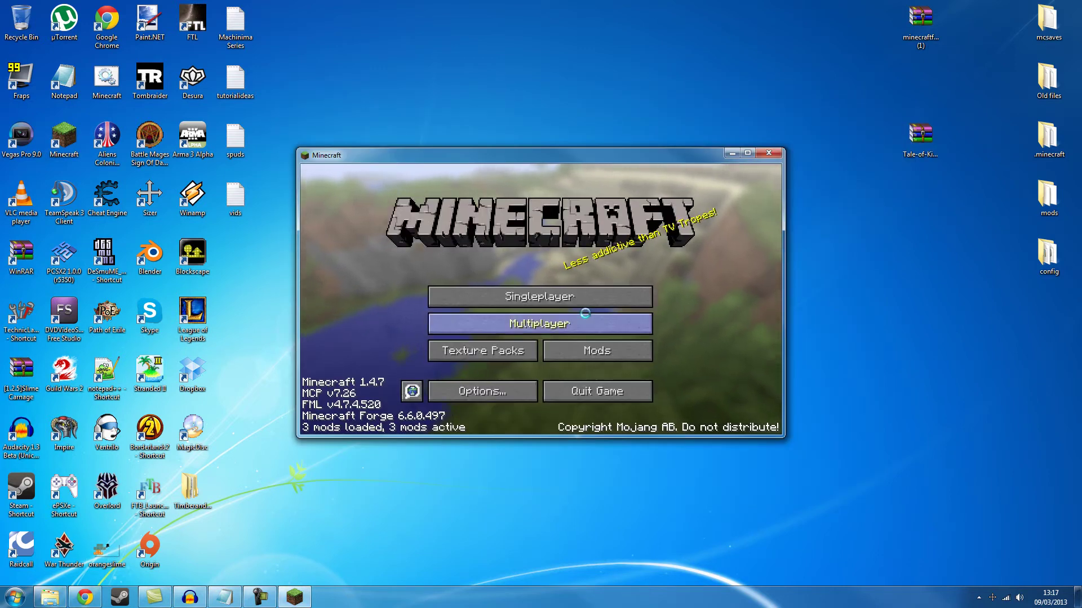
key("alt+F4")
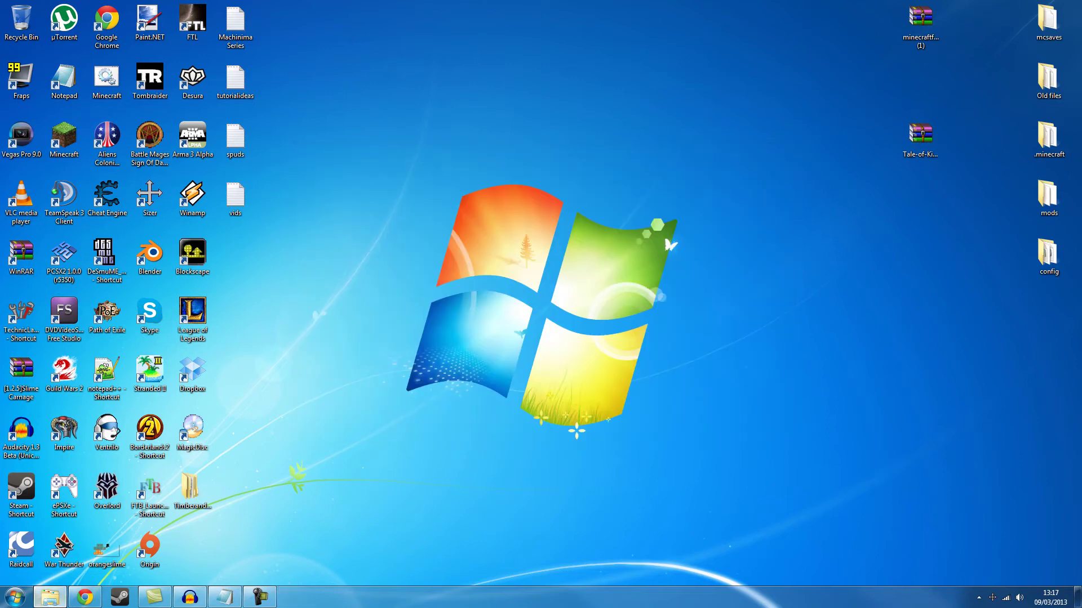
Go to the %appdata% location and move the Tale-of-Kingdoms zip from the desktop into the mods folder inside .minecraft.
left_click(50, 598)
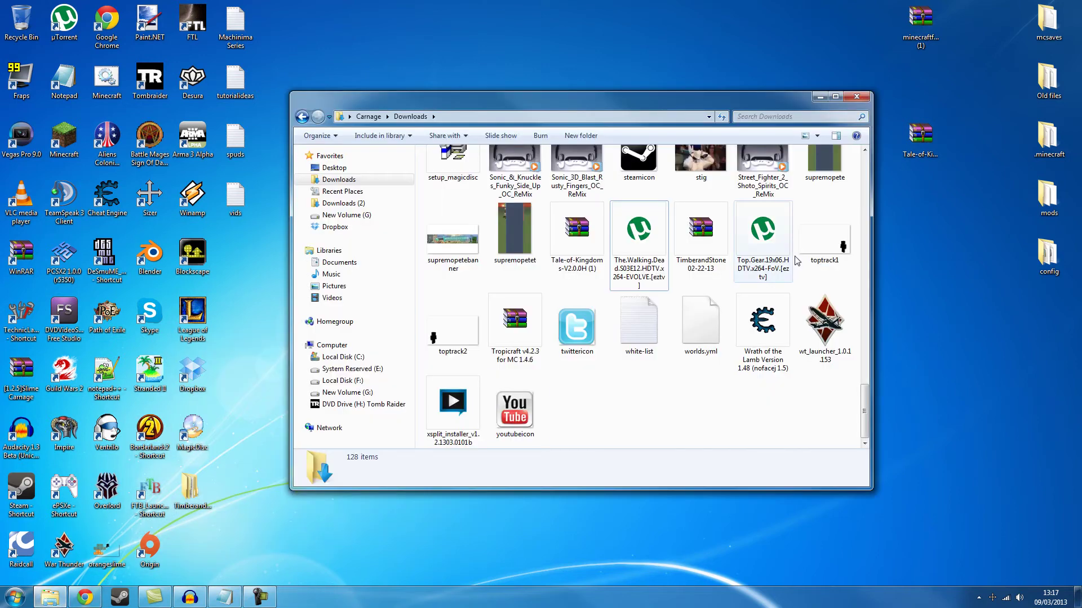
left_click(50, 597)
left_click(16, 597)
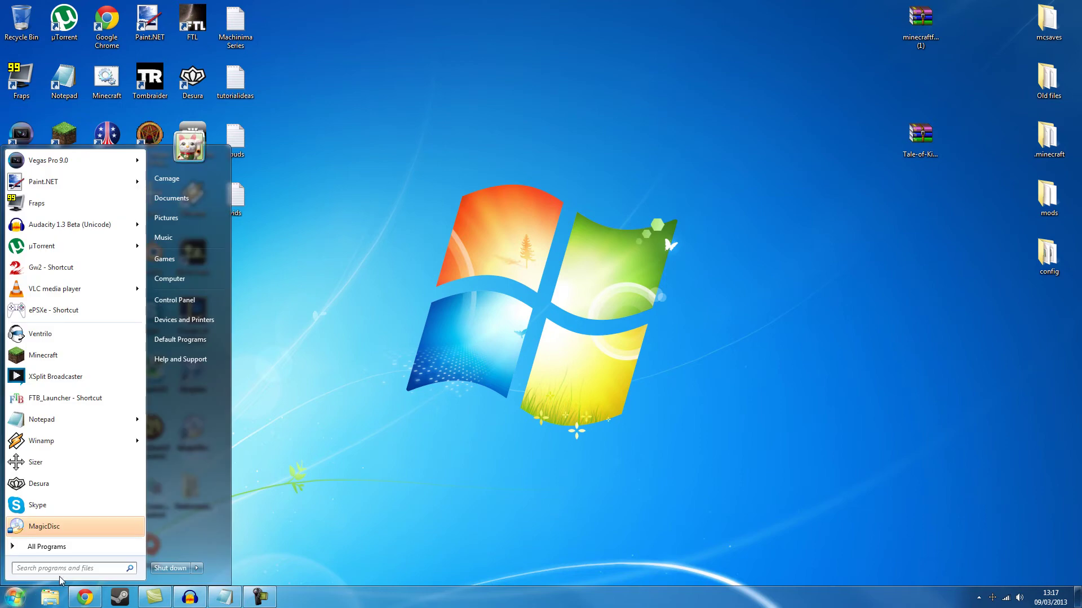
type("%appdata%")
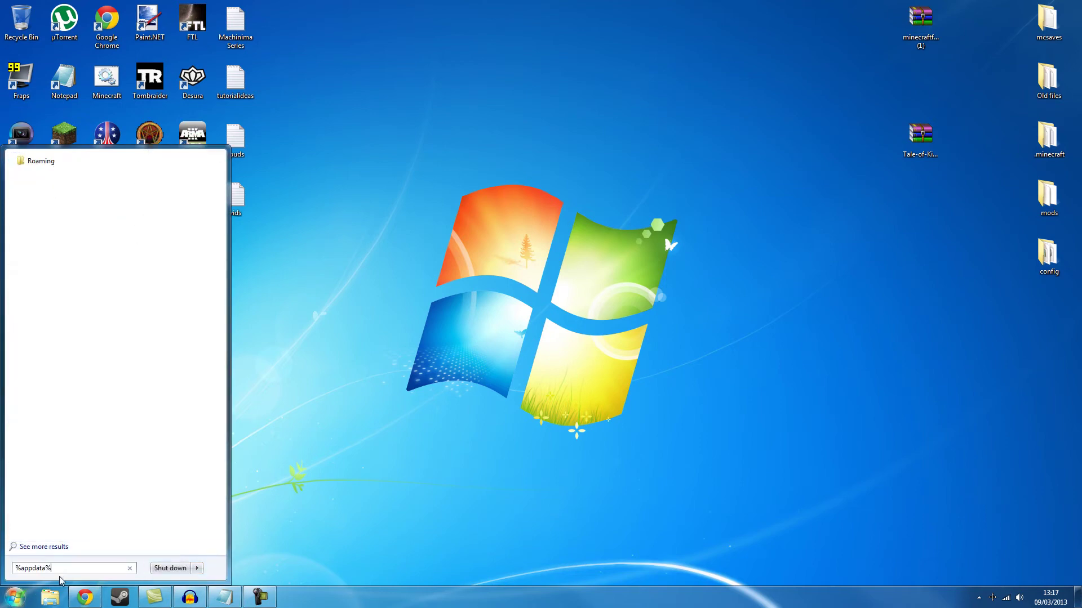
key("Return")
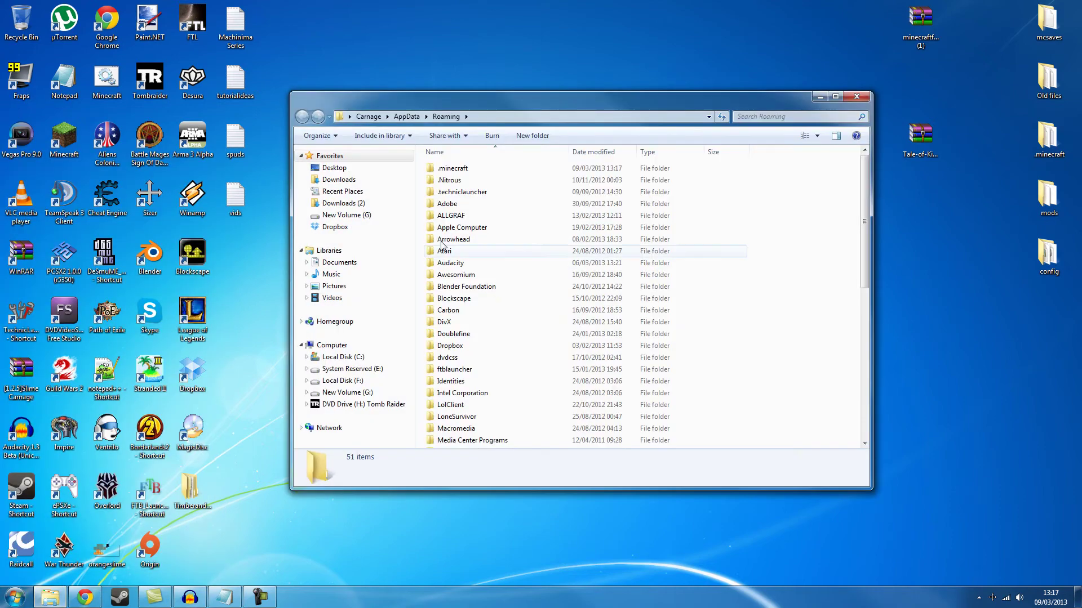
double_click(443, 168)
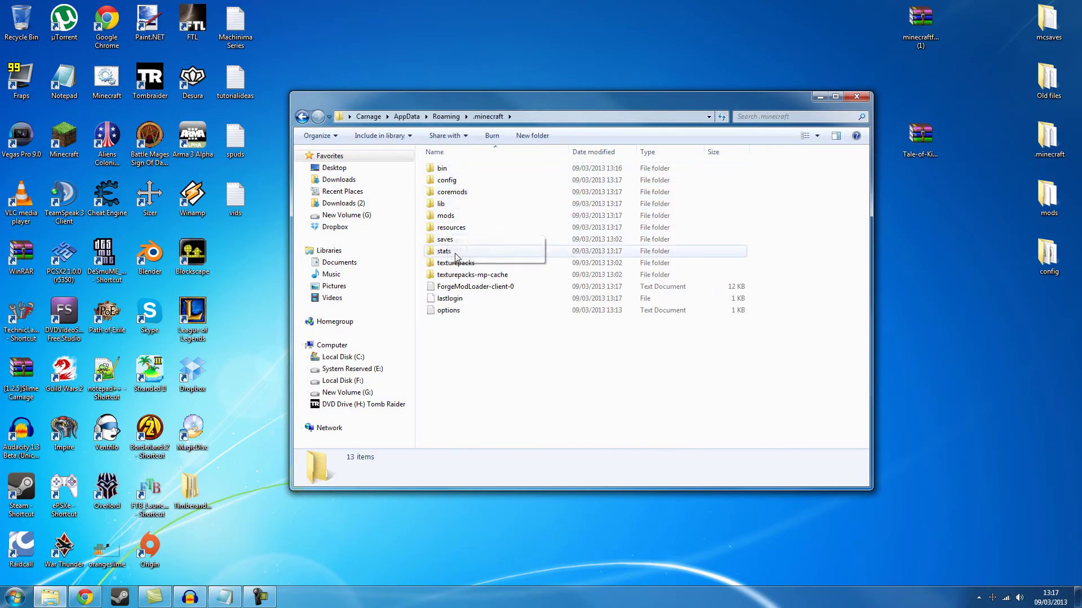
double_click(471, 216)
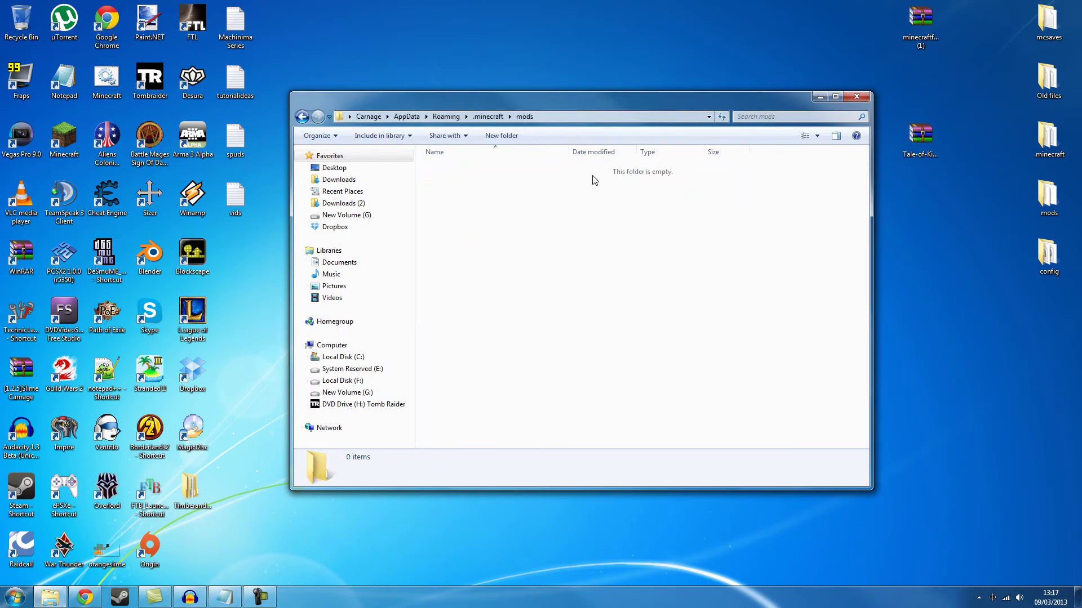
left_click_drag(931, 146, 566, 271)
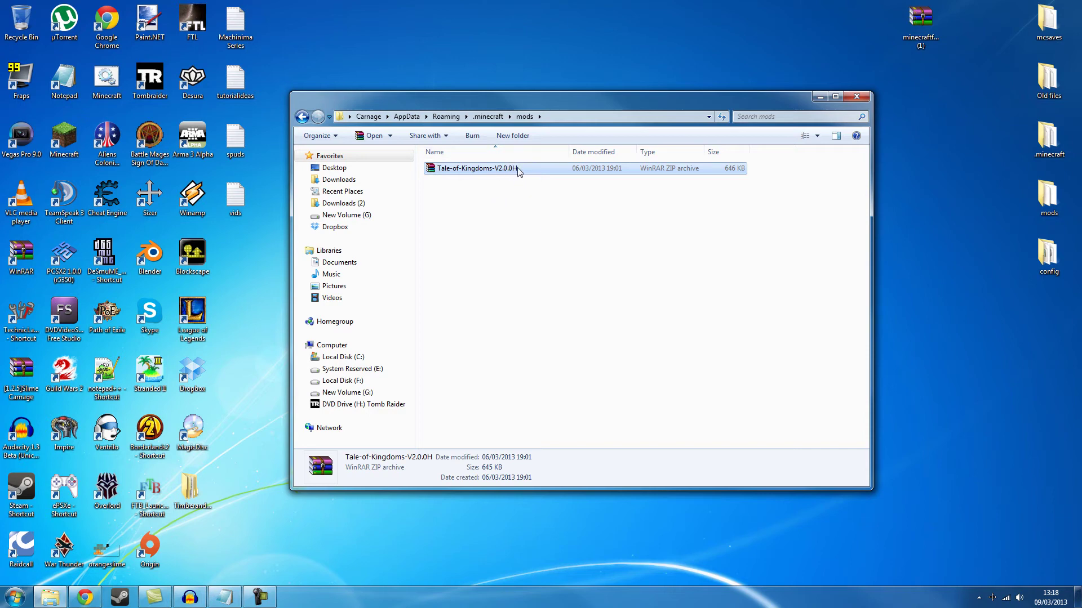
Start Minecraft again and log in with the saved account to load the added mod.
left_click(15, 597)
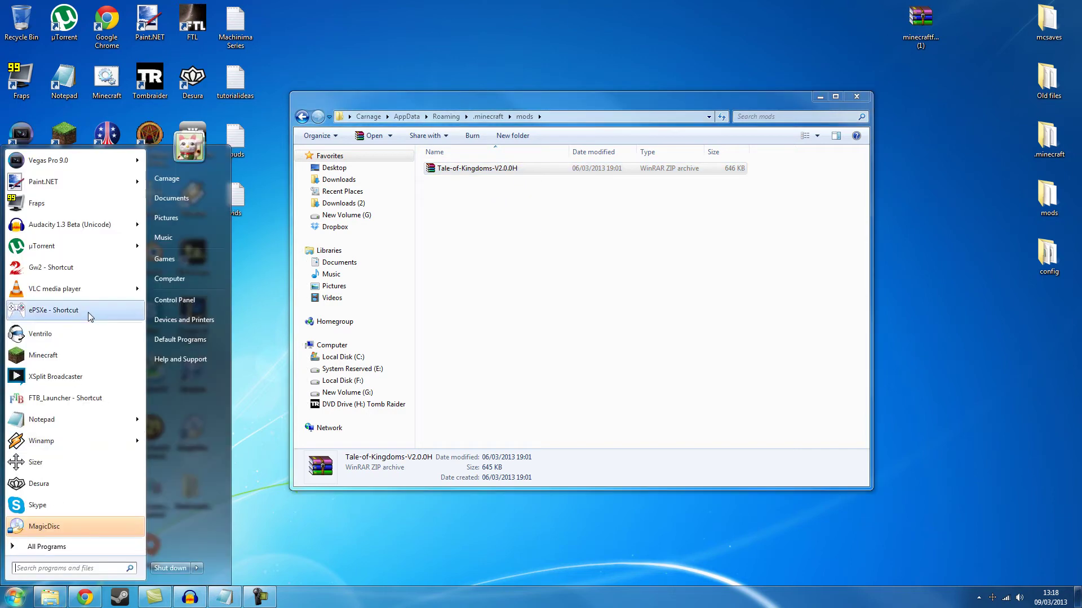
left_click(75, 359)
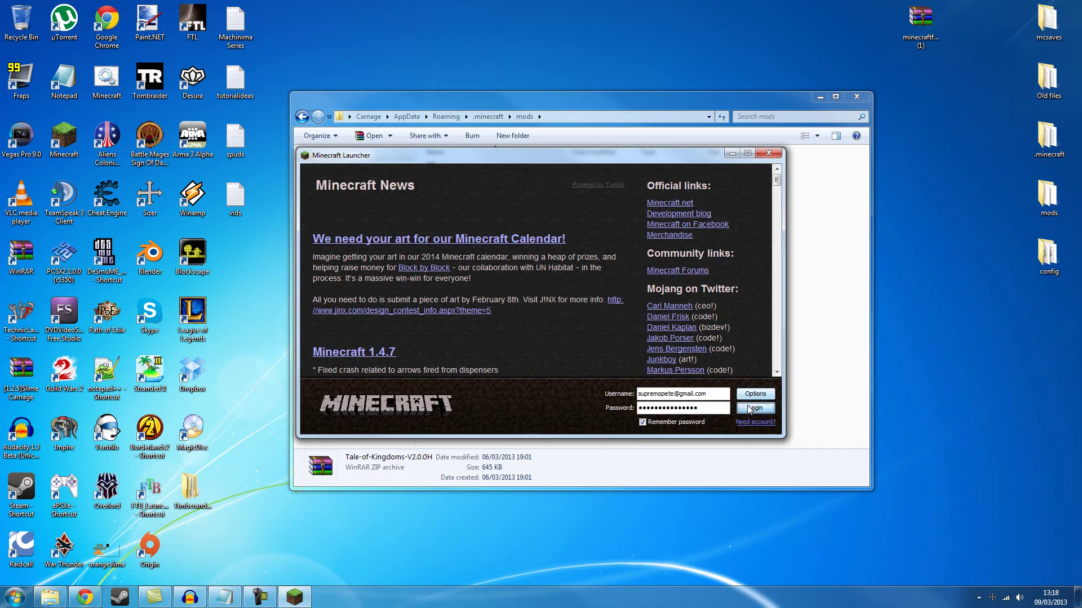
left_click(752, 408)
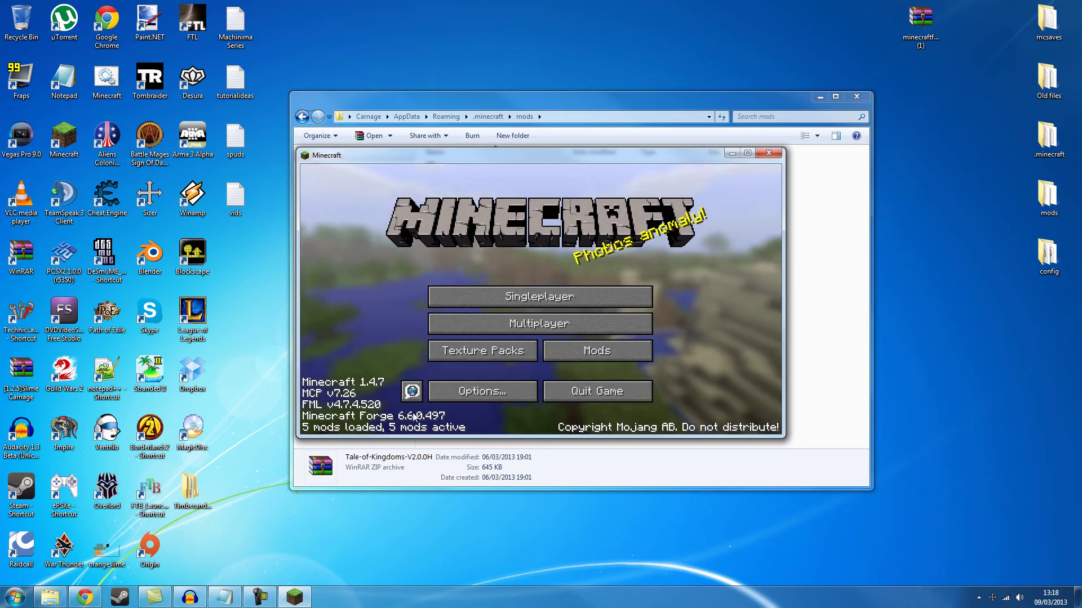
Check the game's mod list down to its last entry and return to the title screen.
left_click(592, 352)
left_click_drag(440, 251, 425, 309)
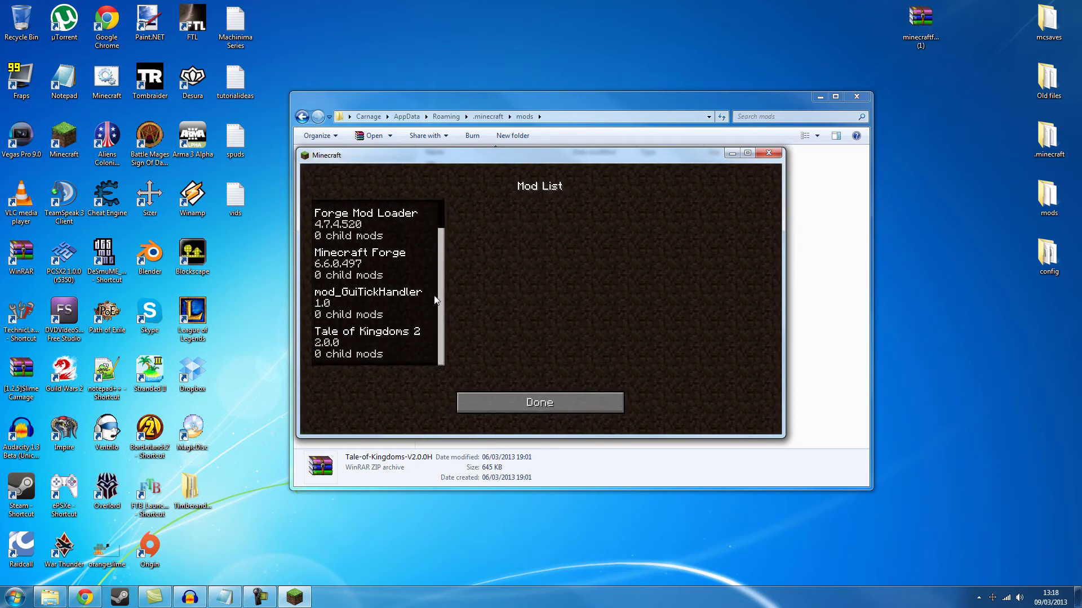
left_click(523, 407)
Create a singleplayer Survival world named New World and load it from the world list.
left_click(511, 302)
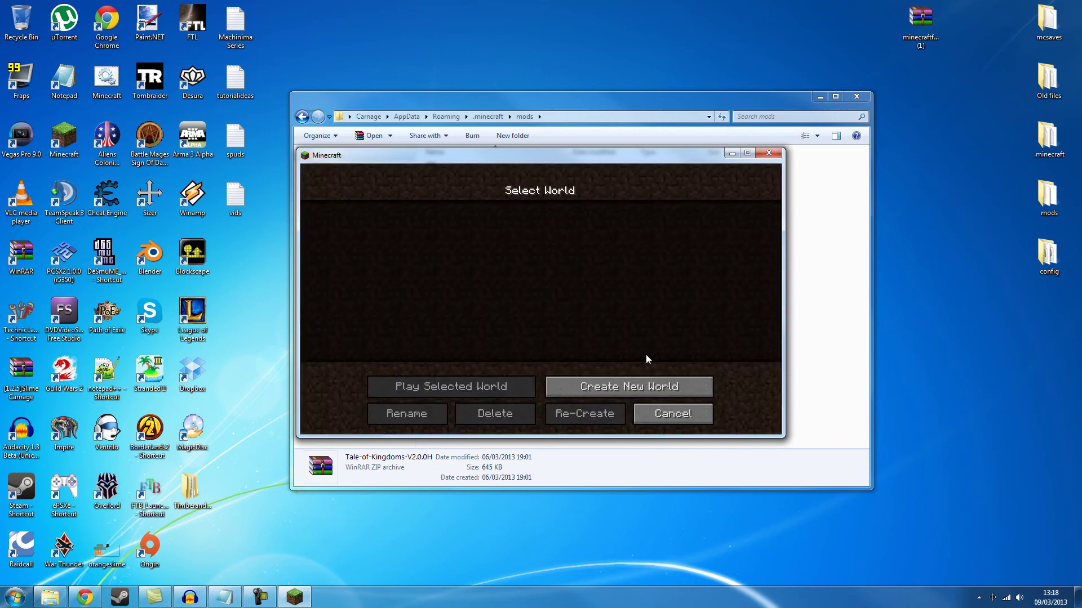
left_click(630, 387)
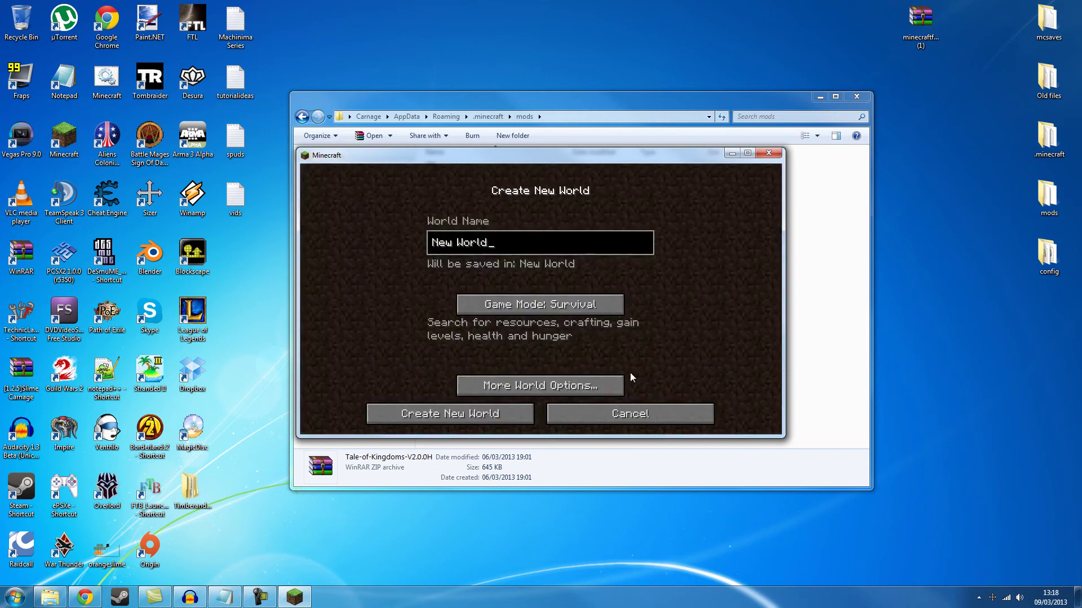
left_click(481, 414)
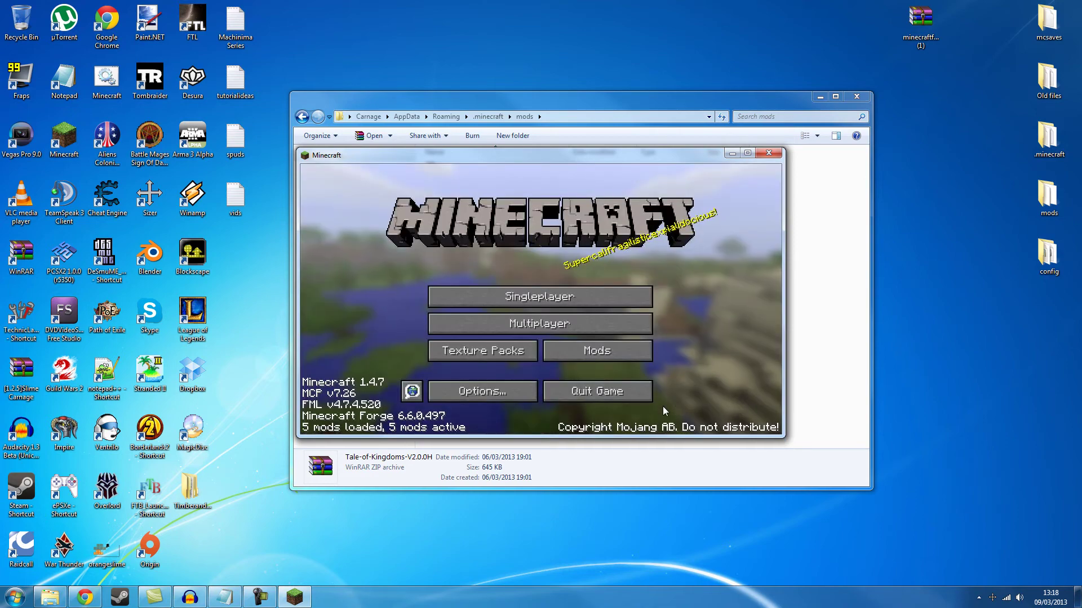
left_click(570, 307)
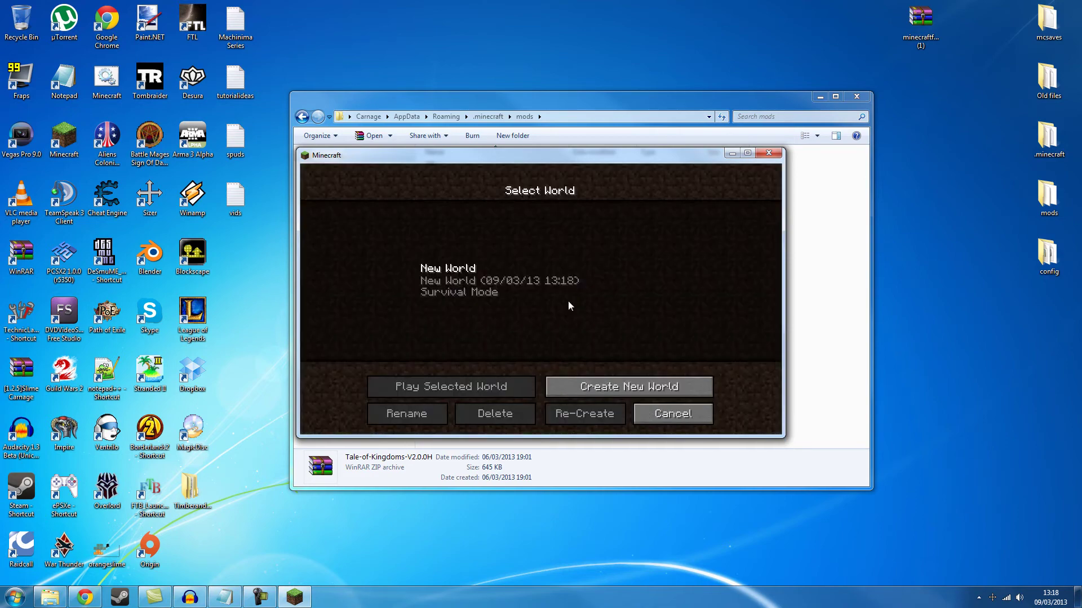
left_click(495, 276)
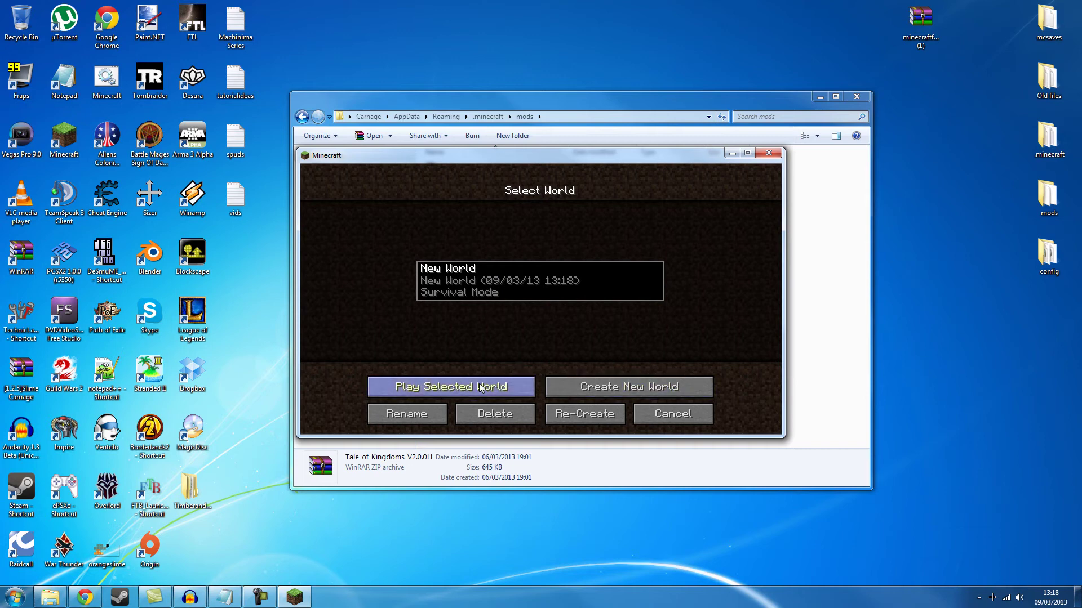
left_click(498, 380)
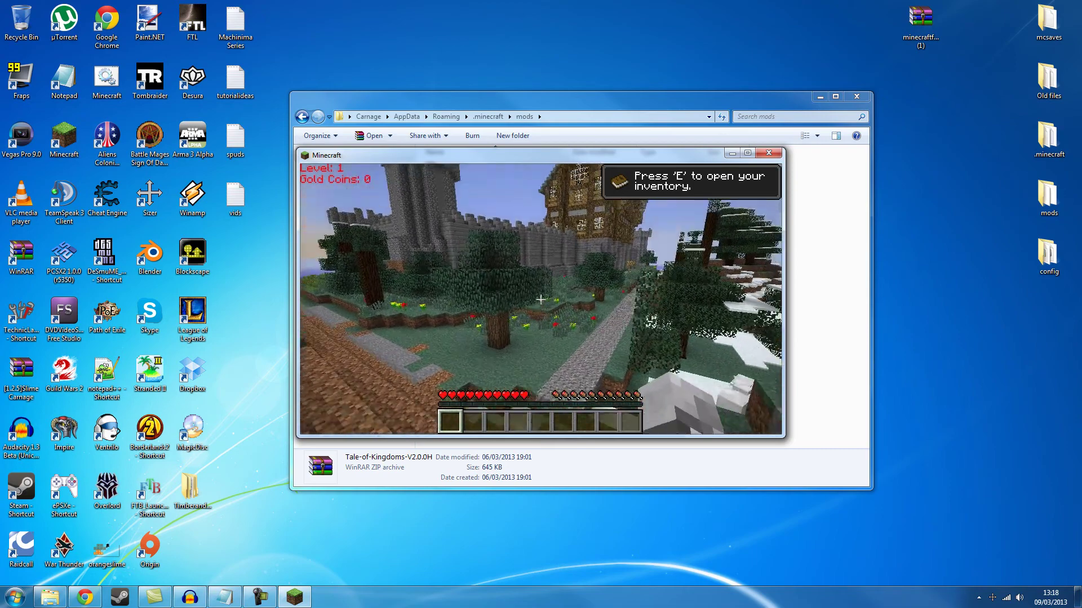
Open and close the inventory, and walk around the new world to examine the castle and its surroundings.
key("e")
key("e")
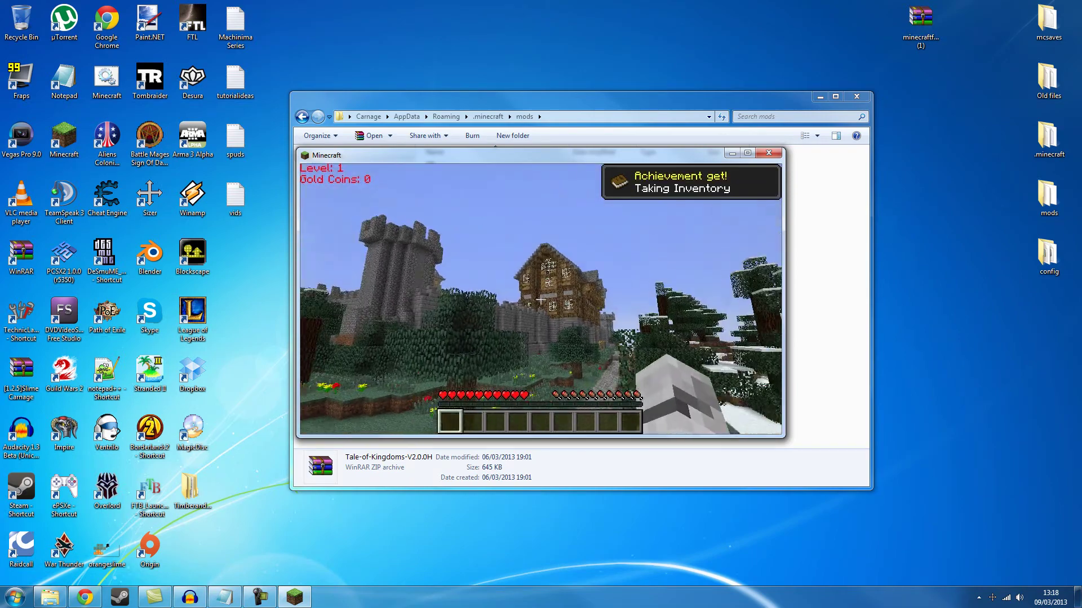
key("w")
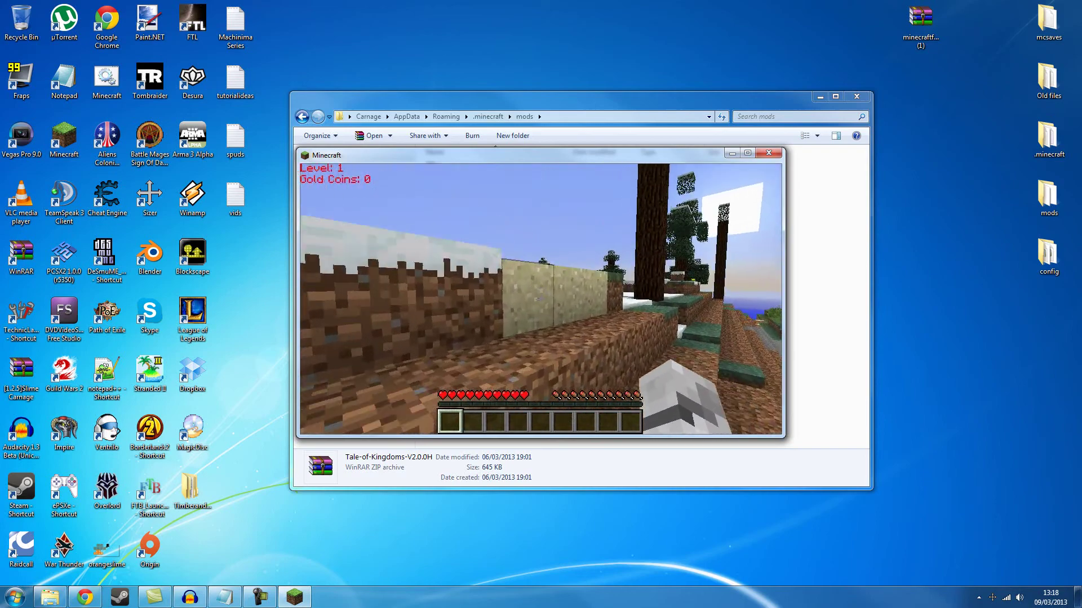
key("w")
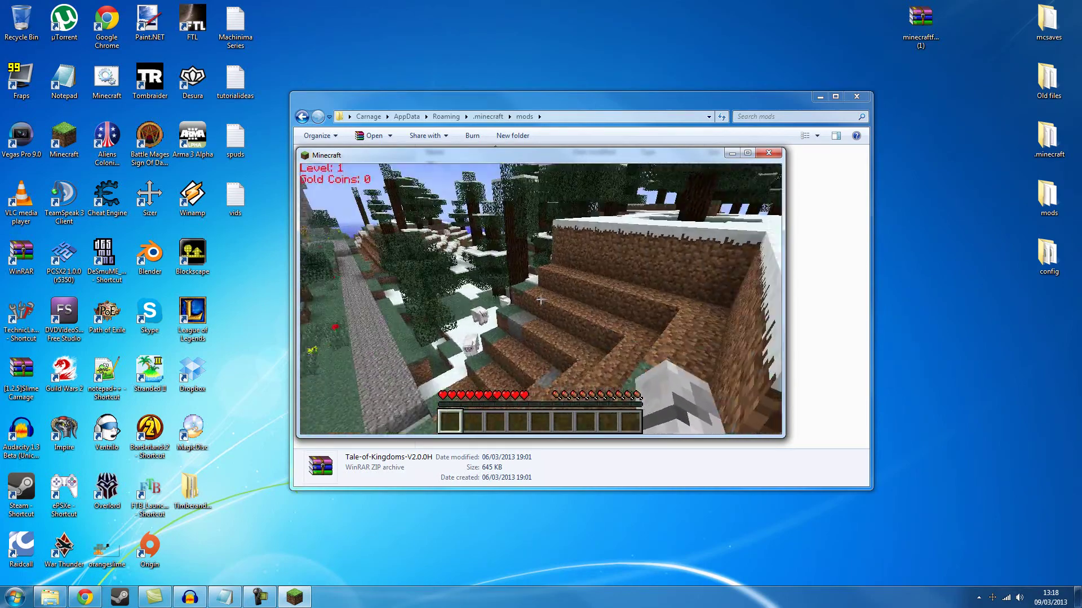
key("w")
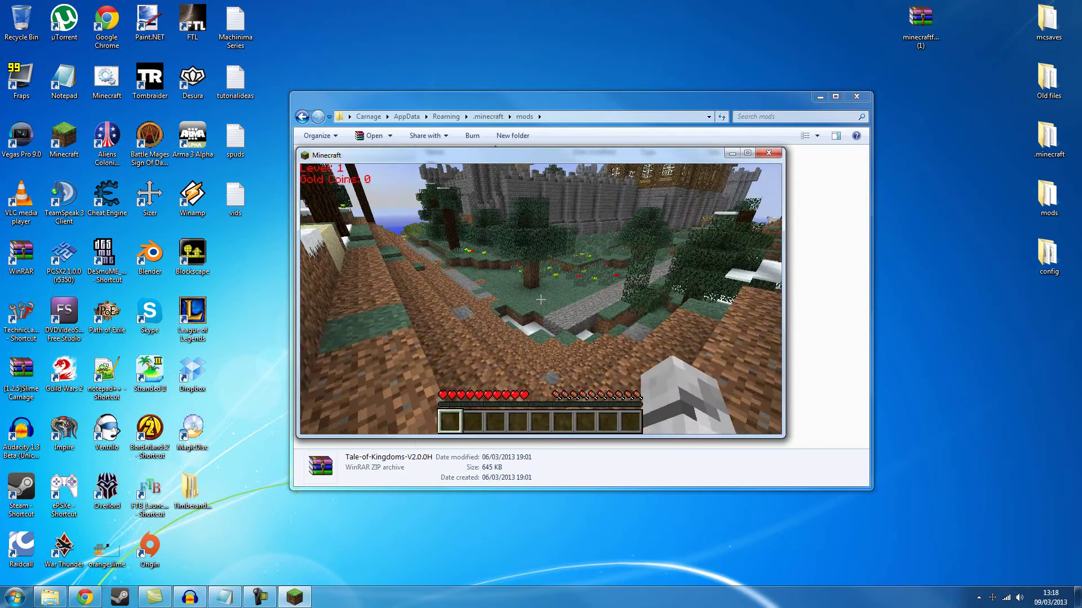
key("w")
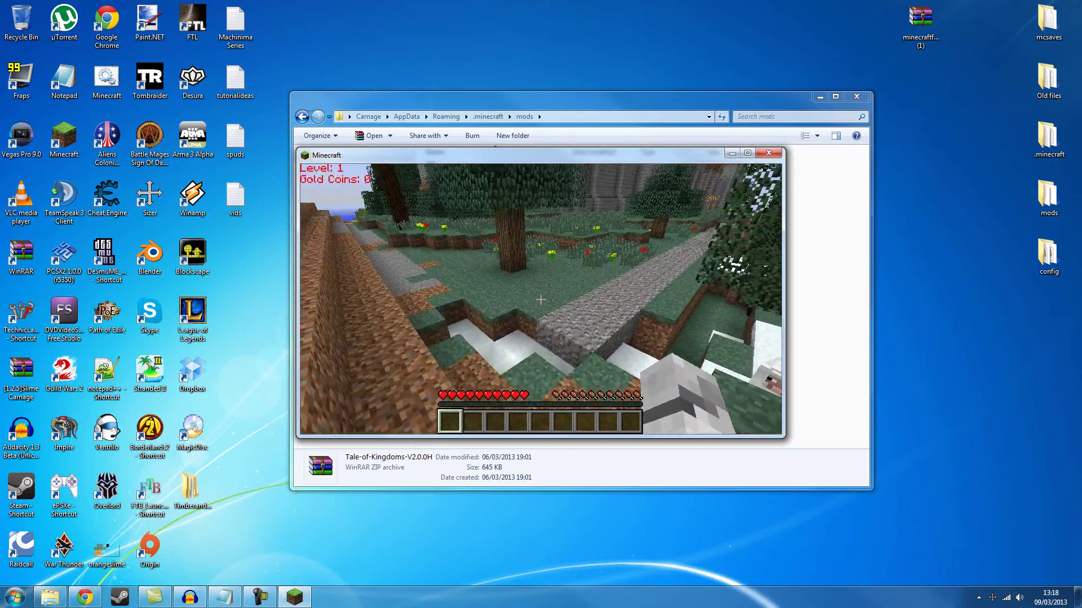
key("w")
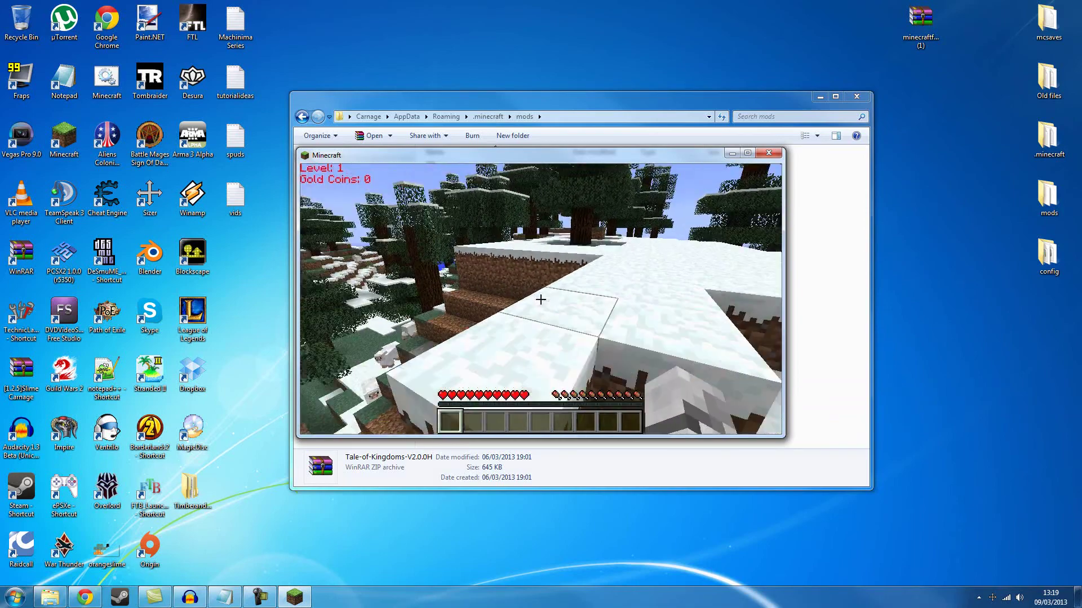
Save and quit the world, and close both Minecraft and the mods folder window.
key("Escape")
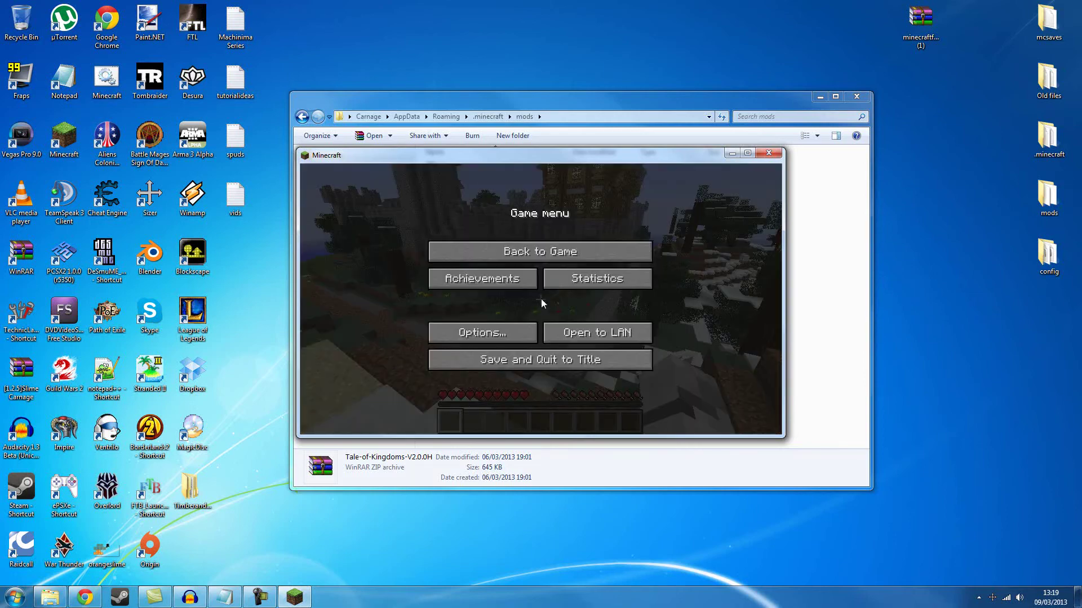
left_click(535, 361)
left_click(768, 153)
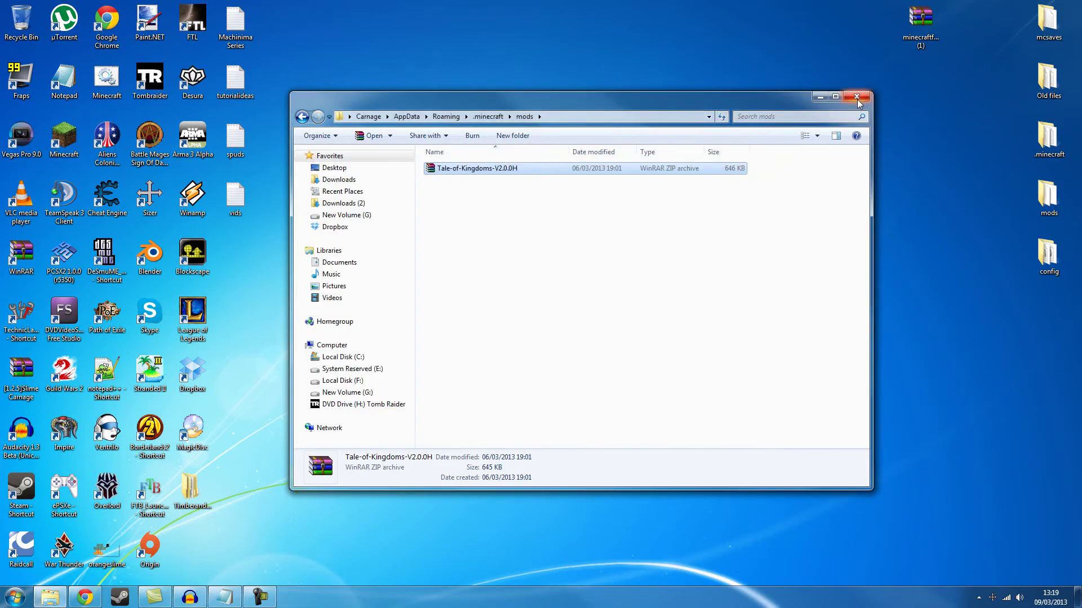
left_click(857, 97)
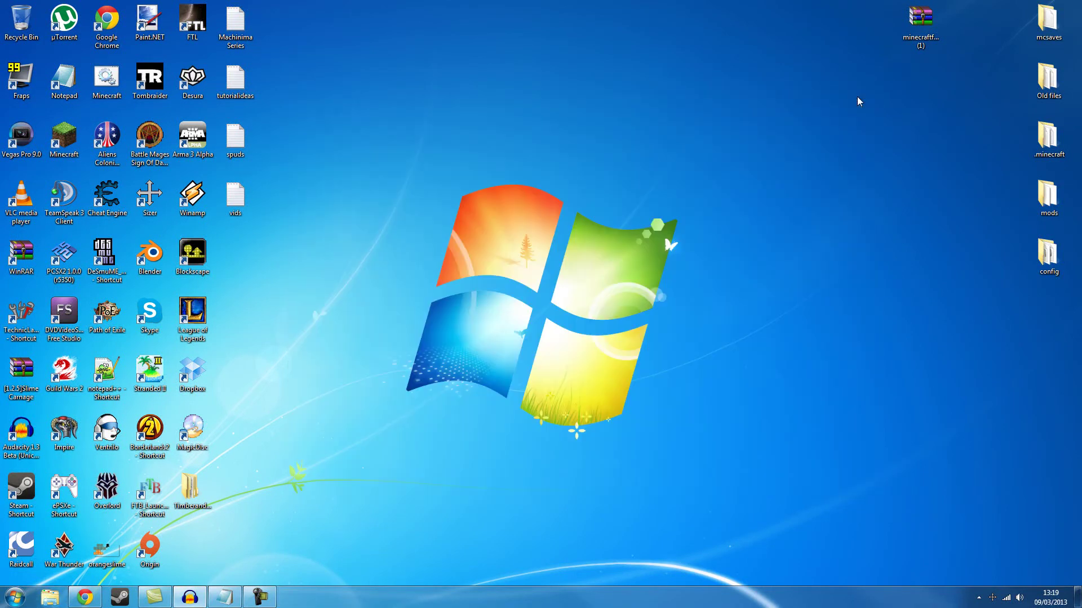